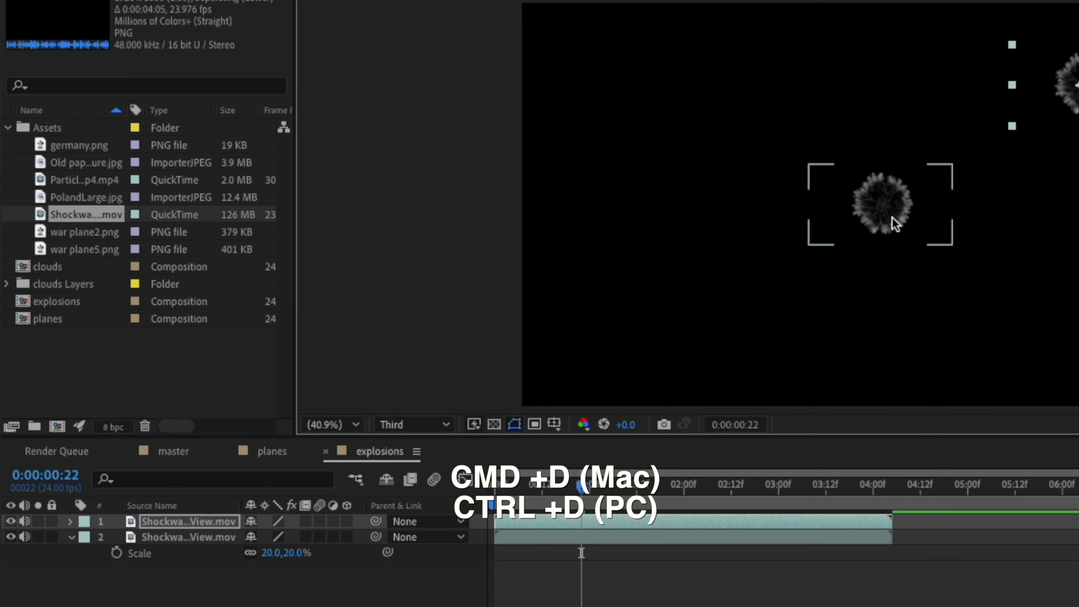
# Duplicate the shockwave layer repeatedly and scatter the copies across the explosions composition until there are eleven
pyautogui.moveTo(890, 219); pyautogui.dragTo(631, 341)
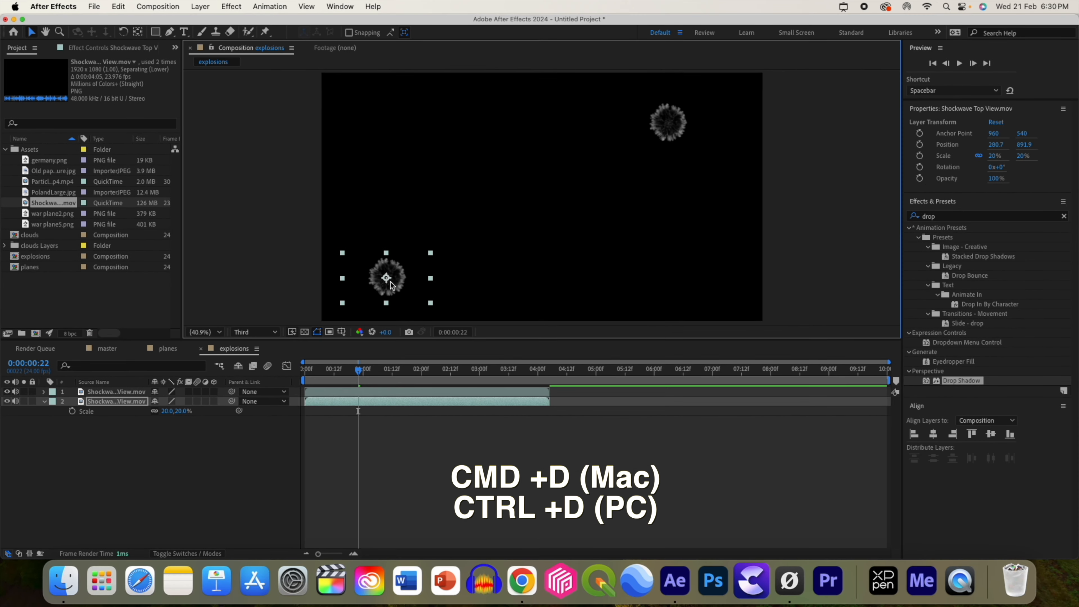
pyautogui.press('super+d')
pyautogui.press('super+d')
pyautogui.moveTo(390, 282); pyautogui.dragTo(526, 278)
pyautogui.press('super+d')
pyautogui.moveTo(525, 278); pyautogui.dragTo(413, 199)
pyautogui.press('super+d')
pyautogui.moveTo(412, 199); pyautogui.dragTo(489, 193)
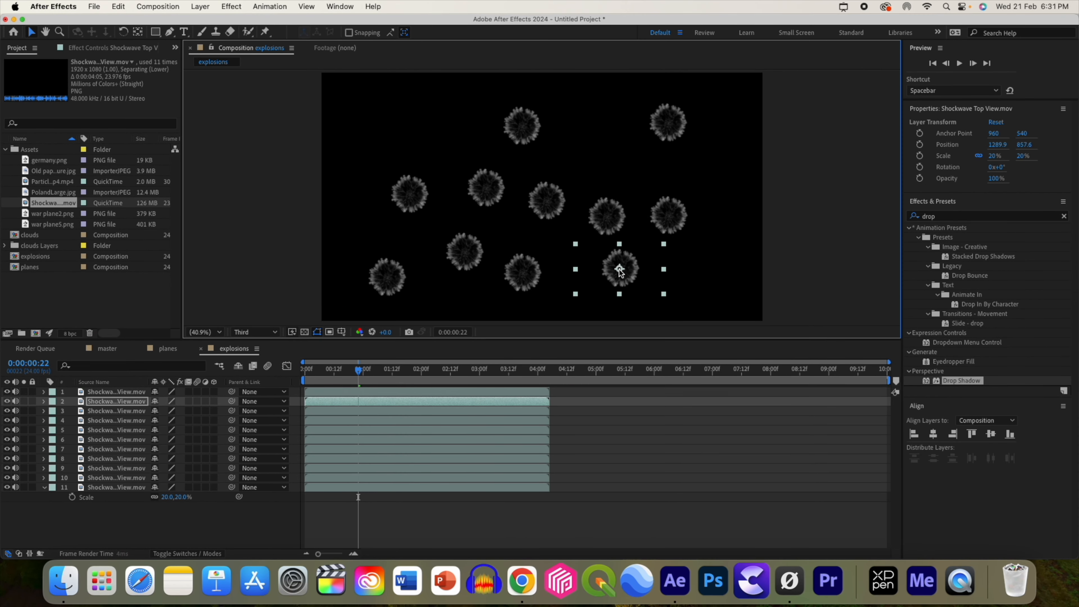
# Vary the scale of individual shockwaves, shrinking several, such as the upper-right one to 13%, and enlarging the central one
pyautogui.press('s')
pyautogui.moveTo(168, 487); pyautogui.dragTo(152, 487)
pyautogui.click(410, 194)
pyautogui.click(668, 123)
pyautogui.press('s')
pyautogui.click(547, 201)
pyautogui.press('s')
pyautogui.click(245, 523)
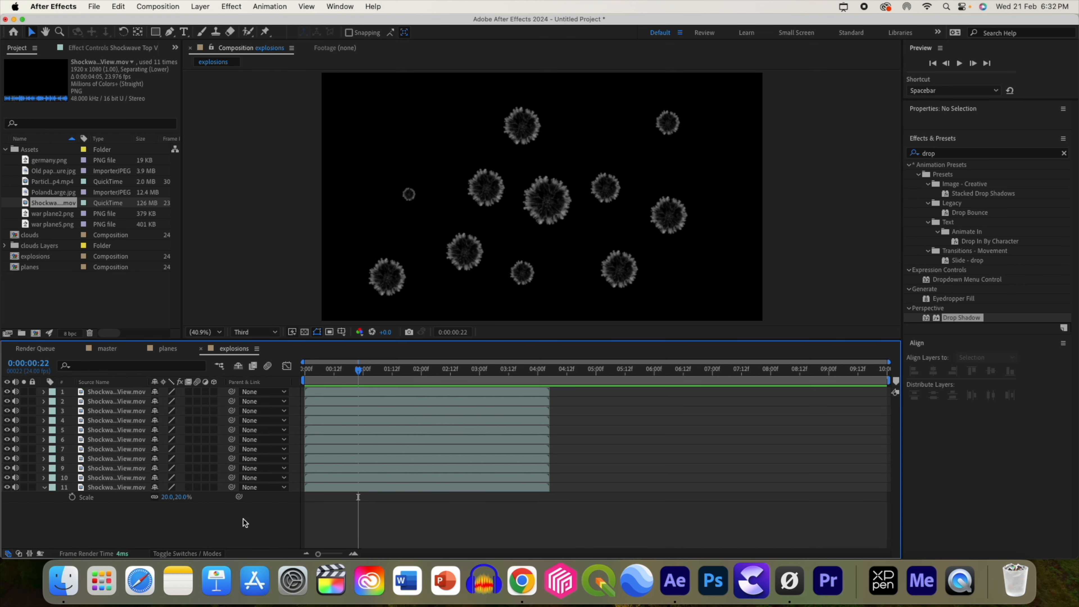
# Stagger shockwave layers 10 to 5 and layer 2 in time so they start between about 1 and 3 seconds
pyautogui.moveTo(360, 374)
pyautogui.mouseDown()
pyautogui.moveTo(329, 374)
pyautogui.moveTo(368, 374)
pyautogui.mouseUp()
pyautogui.click(386, 278)
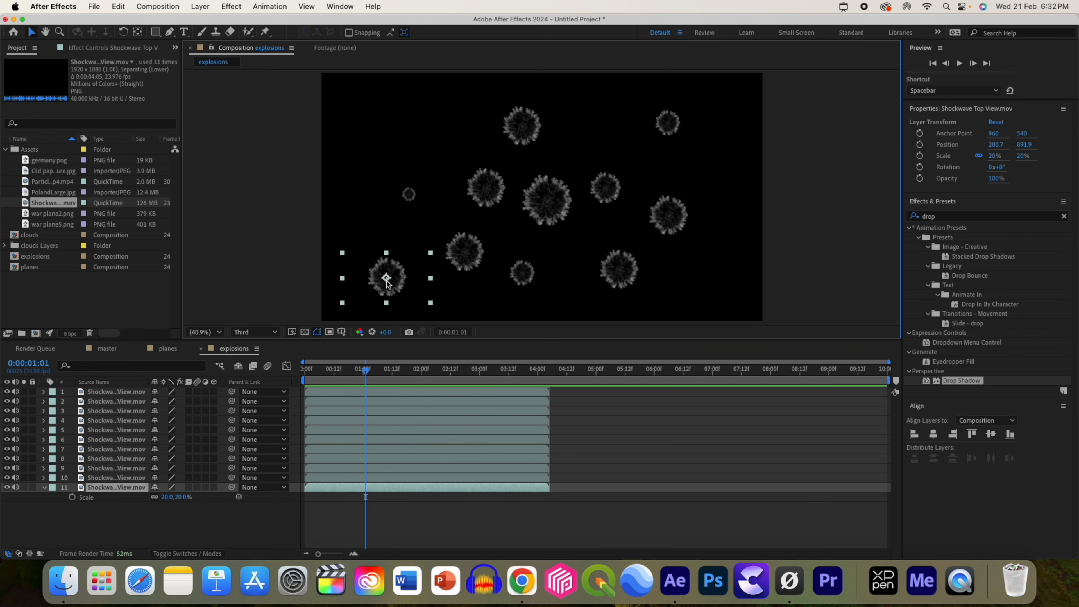
pyautogui.click(459, 260)
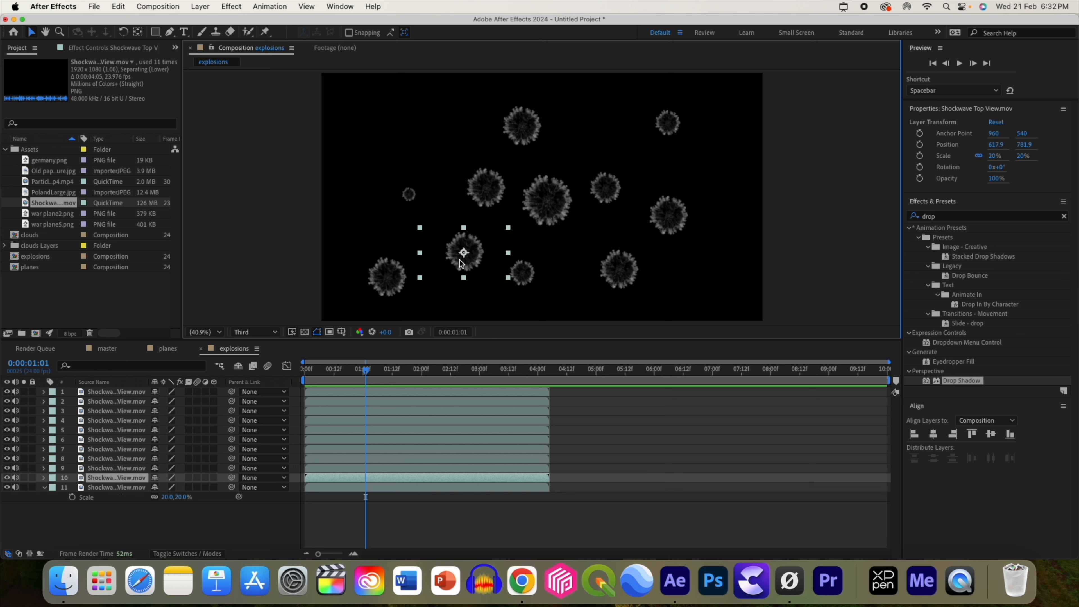
pyautogui.moveTo(341, 477); pyautogui.dragTo(416, 468)
pyautogui.moveTo(339, 459); pyautogui.dragTo(478, 450)
pyautogui.click(385, 402)
pyautogui.moveTo(324, 430); pyautogui.dragTo(478, 429)
pyautogui.moveTo(331, 439); pyautogui.dragTo(499, 439)
# Delay shockwave layers 3, 4 and 1 to start at about 4, 5.5 and 6 seconds, and preview the sequence
pyautogui.click(388, 405)
pyautogui.moveTo(388, 405); pyautogui.dragTo(612, 412)
pyautogui.click(382, 420)
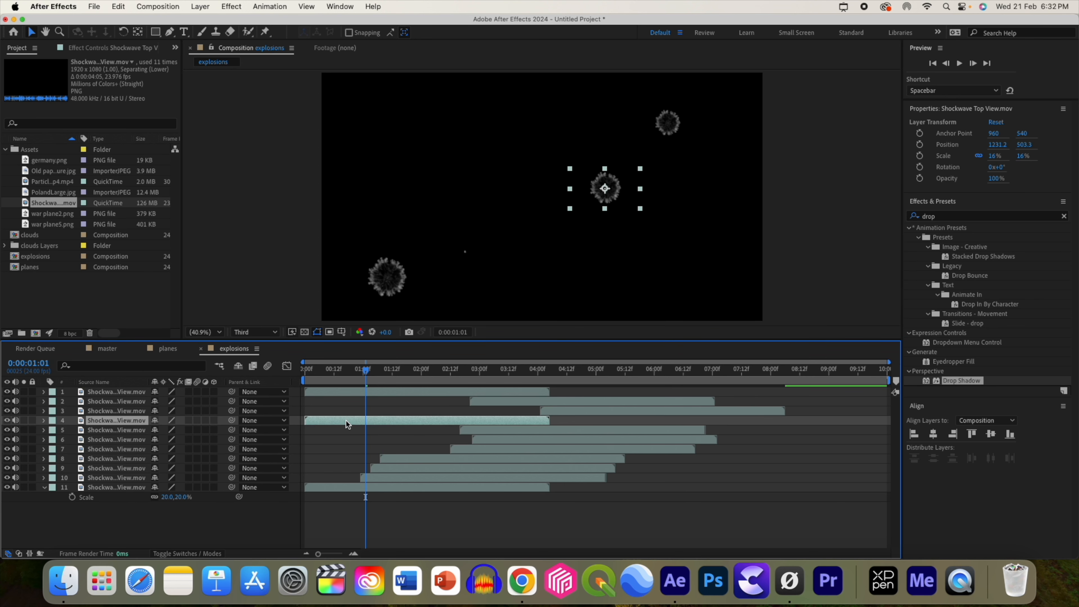
pyautogui.moveTo(347, 424); pyautogui.dragTo(667, 421)
pyautogui.moveTo(425, 391); pyautogui.dragTo(774, 392)
pyautogui.click(296, 367)
pyautogui.press('space')
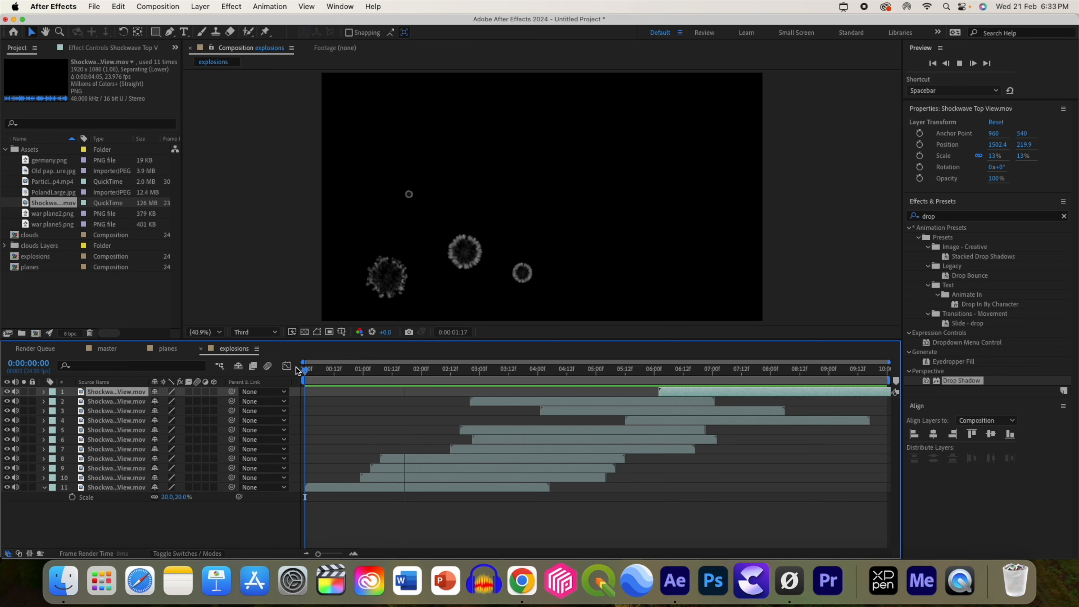
pyautogui.press('space')
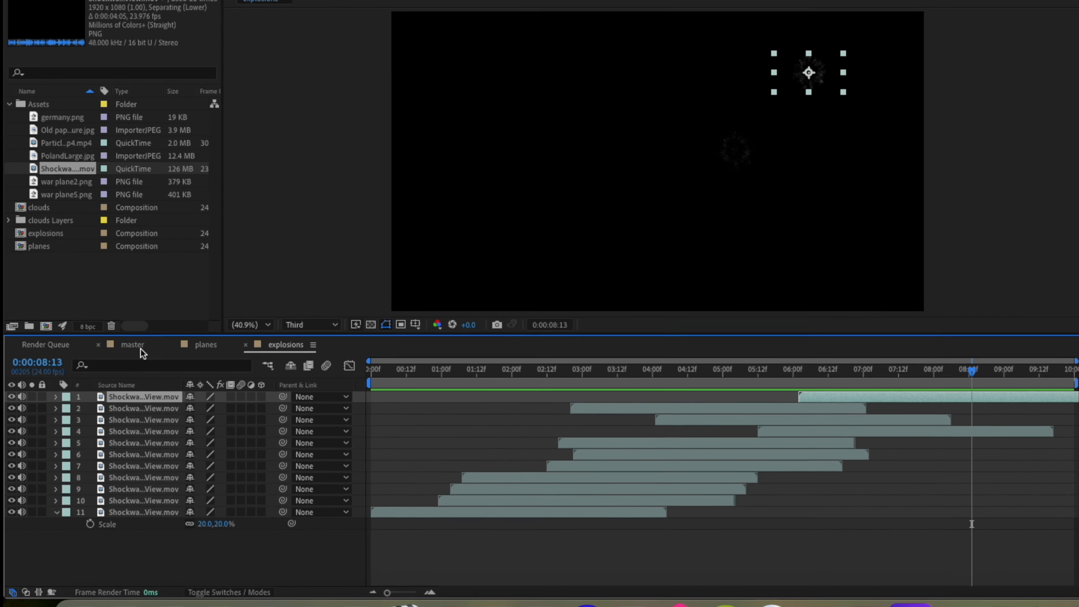
# Add the explosions composition to master just above the map as a 3D layer, pushed back to about Z 1008
pyautogui.click(109, 347)
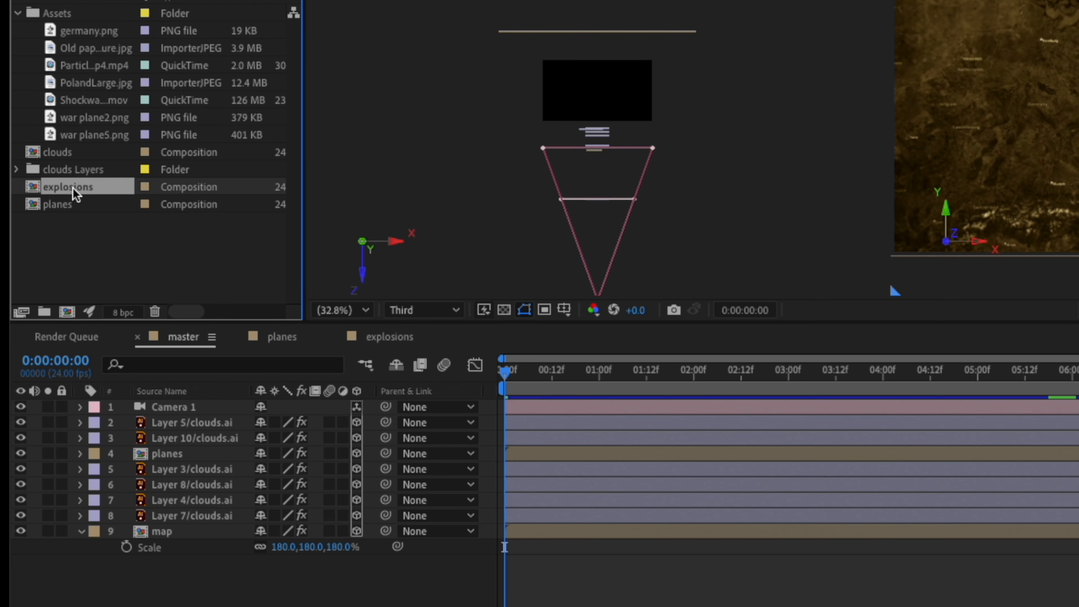
pyautogui.moveTo(74, 189); pyautogui.dragTo(153, 524)
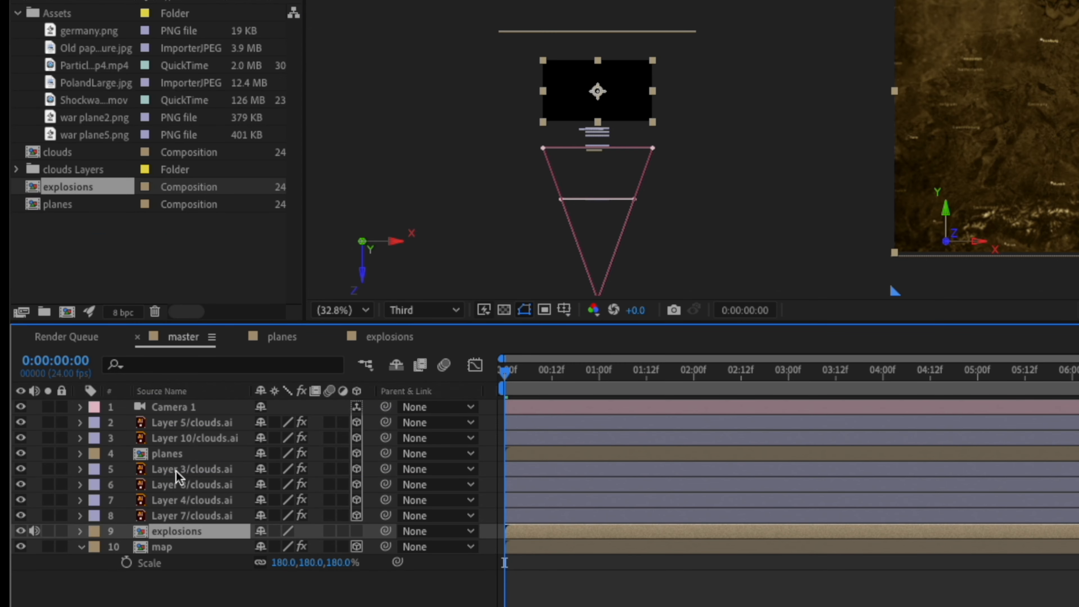
pyautogui.click(359, 532)
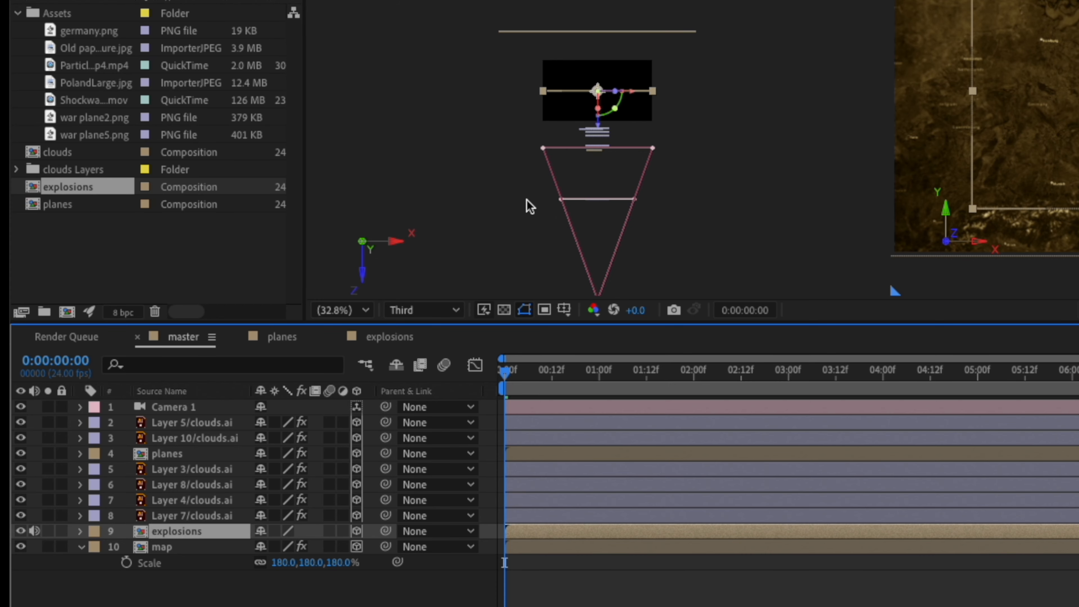
pyautogui.moveTo(600, 123); pyautogui.dragTo(598, 75)
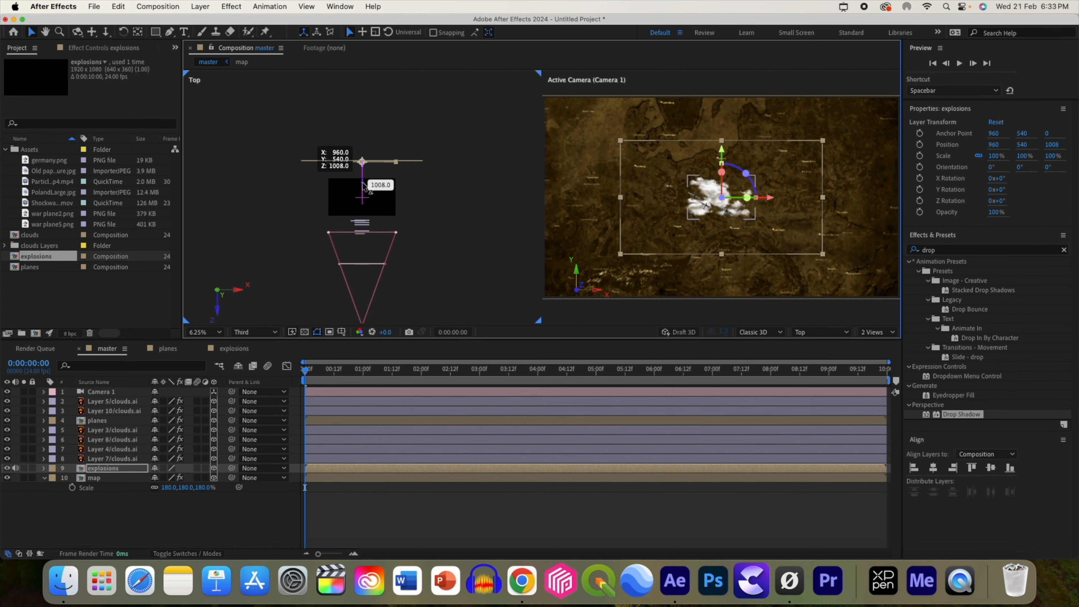
# Delay the explosions layer so that it starts at about 0:00:02:20
pyautogui.click(393, 372)
pyautogui.moveTo(393, 374); pyautogui.dragTo(471, 383)
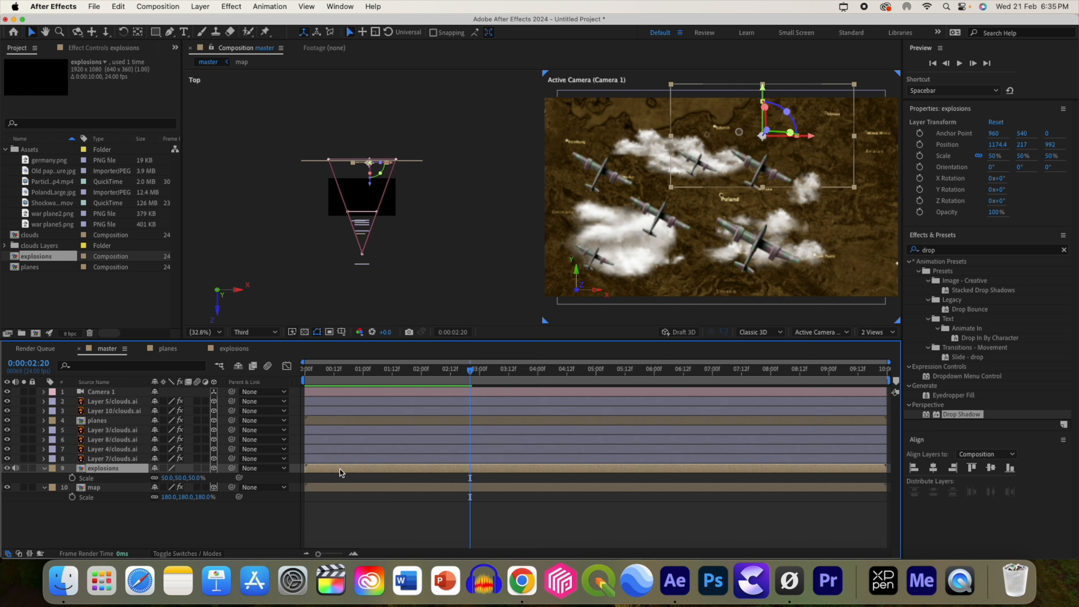
pyautogui.moveTo(340, 469); pyautogui.dragTo(510, 468)
# Duplicate the explosions layer with the copy starting at about 0:00:04:08 and positioned at about 1008, 386, and preview the animation
pyautogui.click(472, 374)
pyautogui.moveTo(473, 374); pyautogui.dragTo(560, 374)
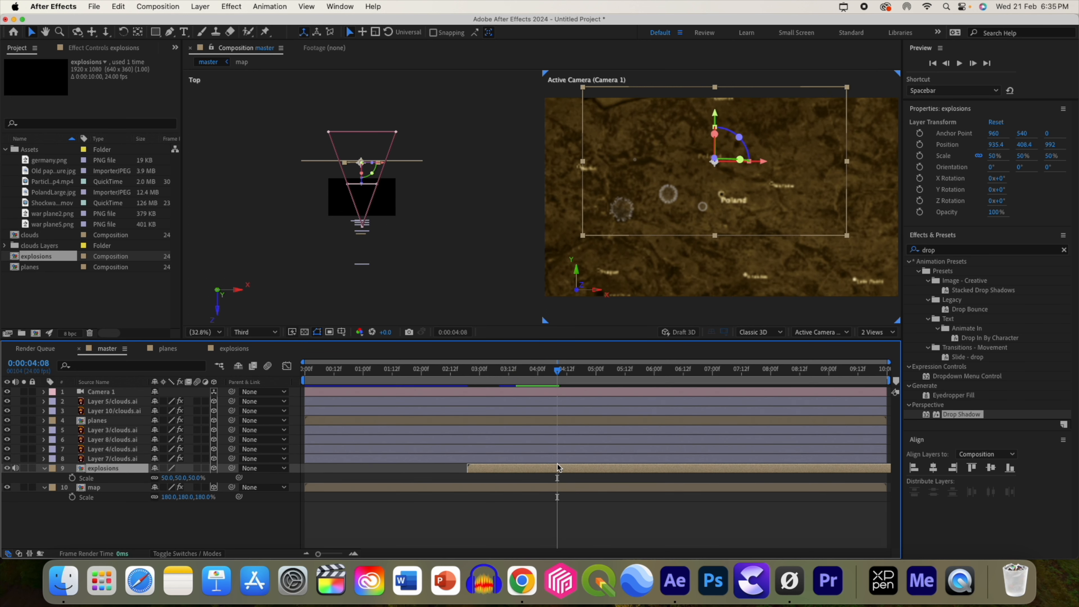
pyautogui.press('super+d')
pyautogui.press('[')
pyautogui.moveTo(713, 162)
pyautogui.mouseDown()
pyautogui.moveTo(725, 141)
pyautogui.moveTo(733, 155)
pyautogui.mouseUp()
pyautogui.moveTo(638, 374); pyautogui.dragTo(844, 384)
pyautogui.press('space')
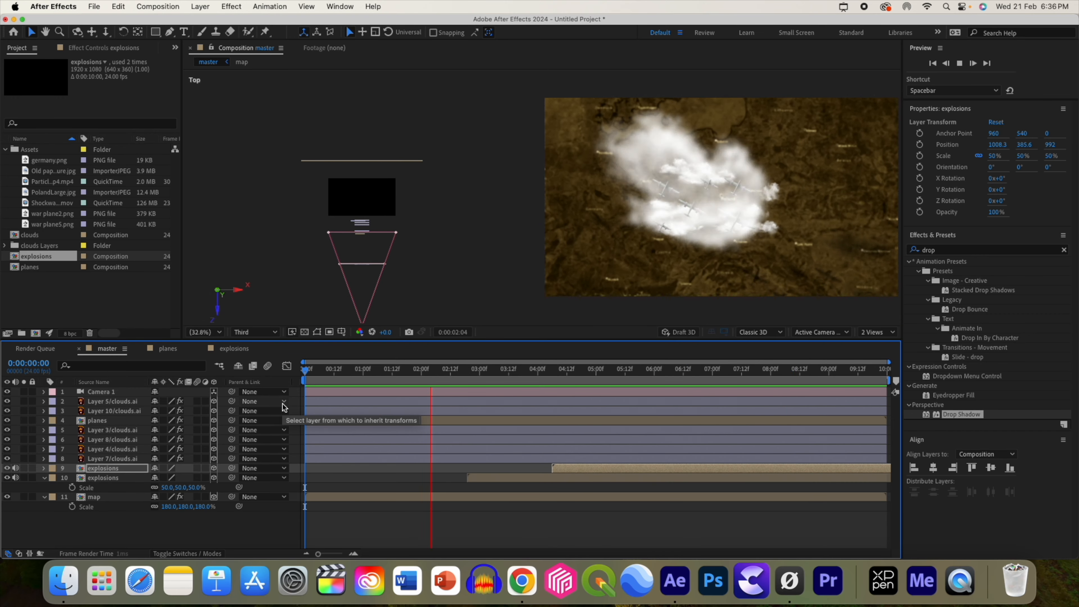
# Add germany.png on top of the layers in the map composition and set its blending mode to Overlay
pyautogui.moveTo(602, 374); pyautogui.dragTo(622, 385)
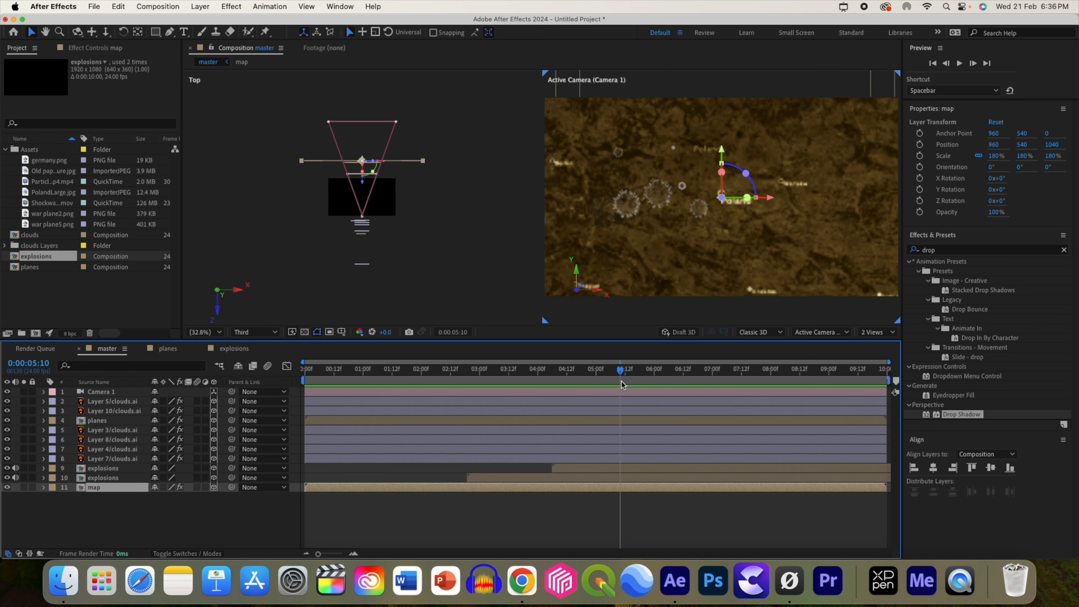
pyautogui.doubleClick(97, 489)
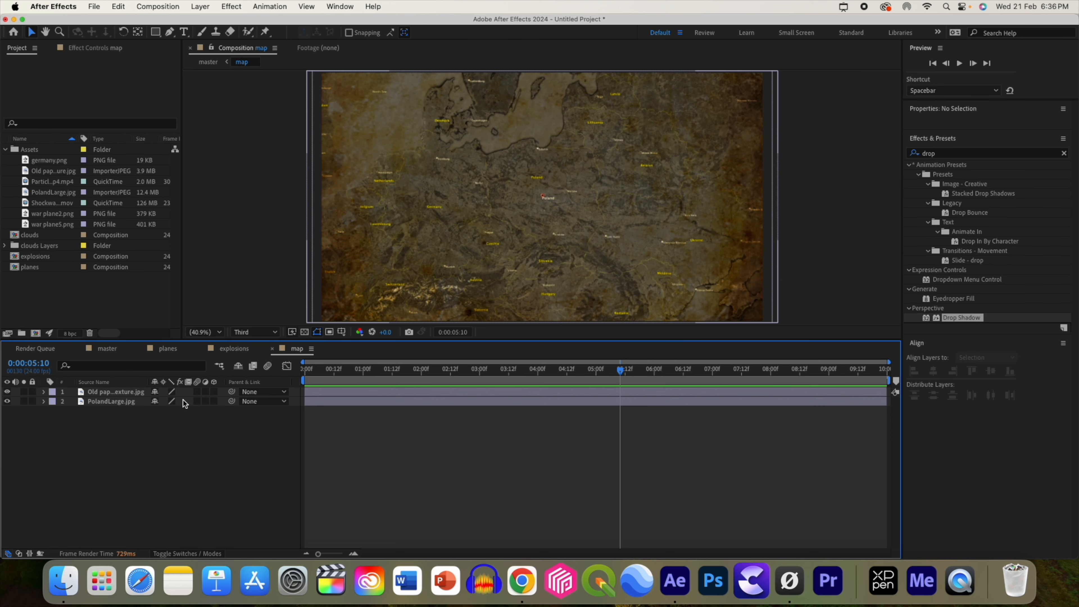
pyautogui.click(45, 162)
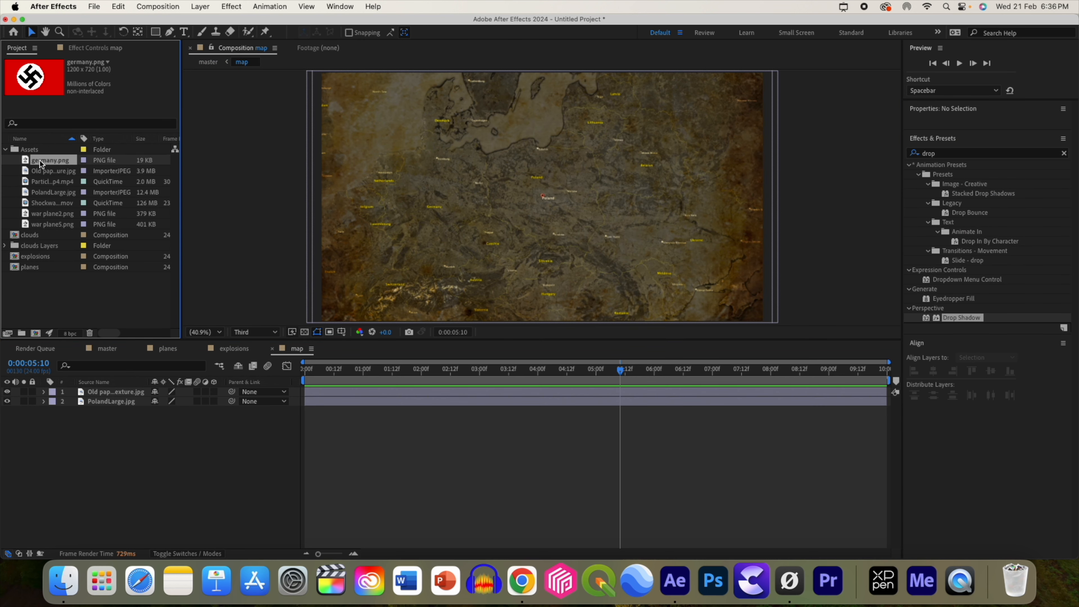
pyautogui.press('super+slash')
pyautogui.click(198, 553)
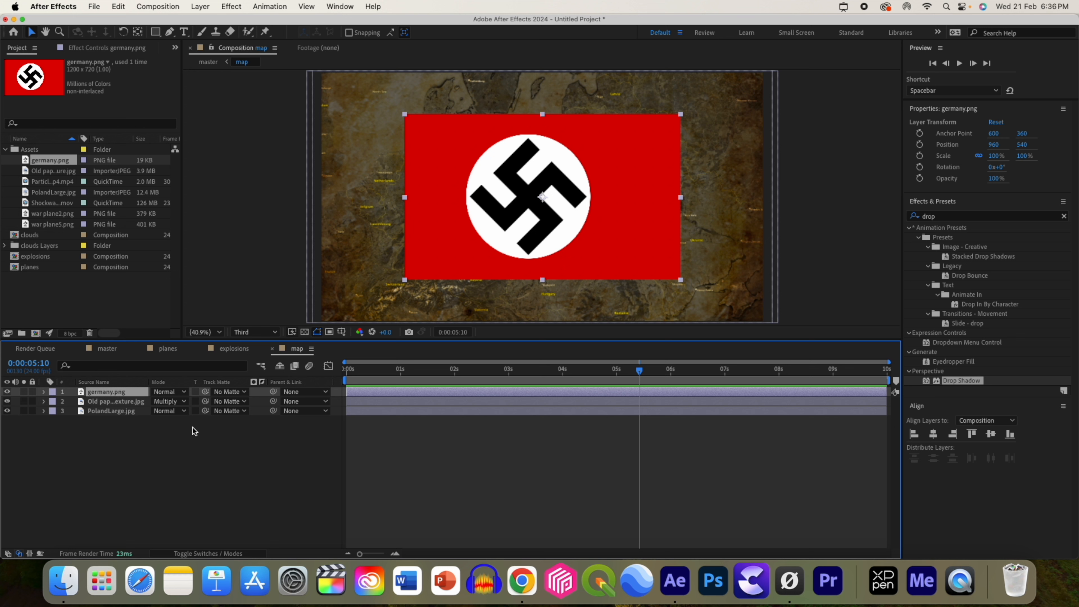
pyautogui.click(166, 391)
pyautogui.press('Escape')
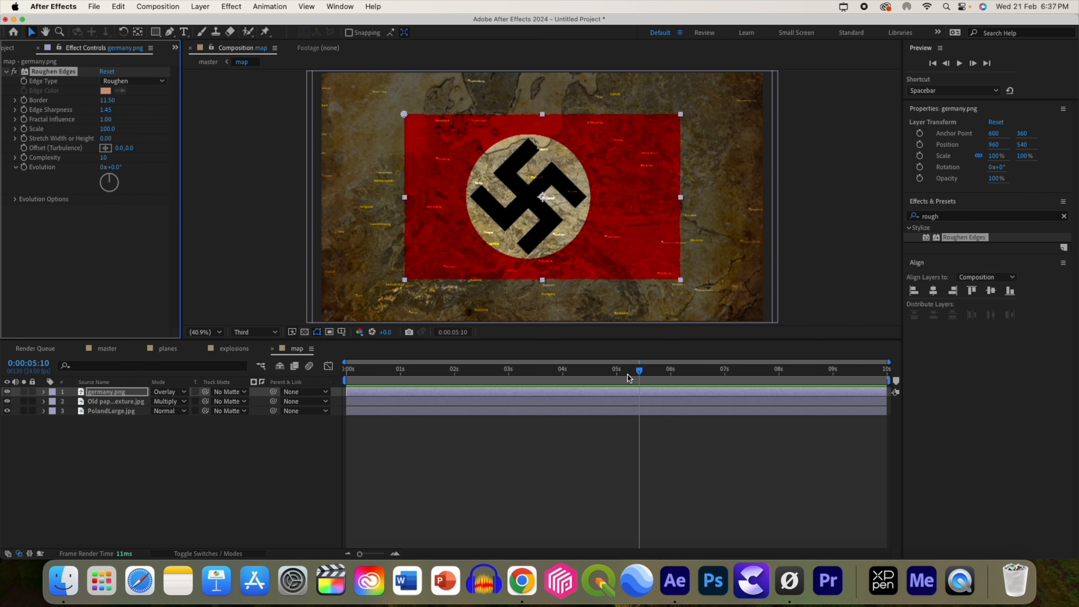
# Keyframe the germany.png layer's opacity to fade in from 0:00:05:09 to 100% near the end of the map composition
pyautogui.click(639, 374)
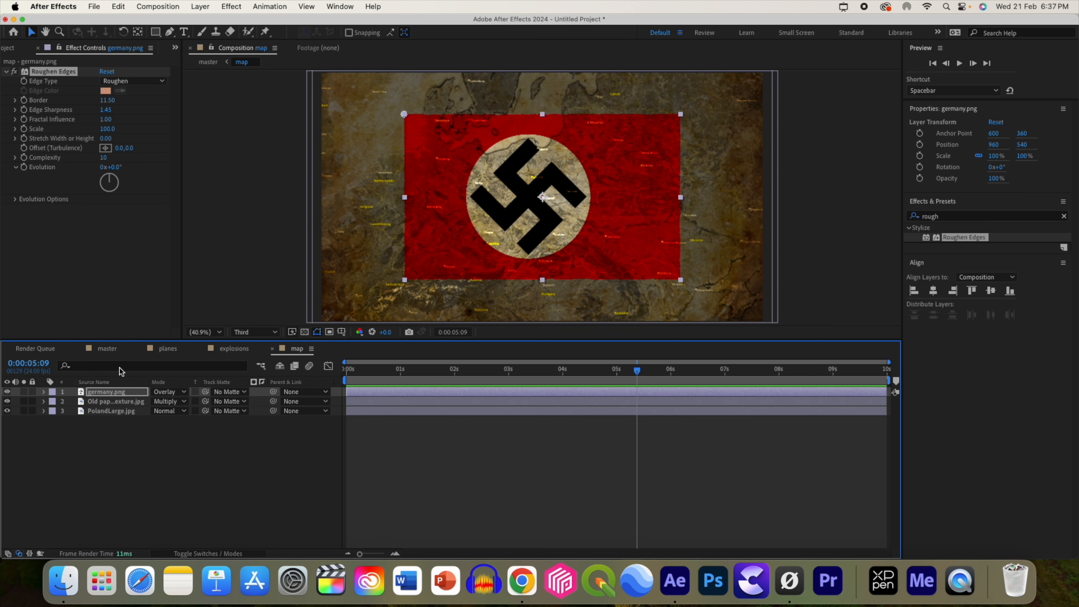
pyautogui.click(95, 393)
pyautogui.press('t')
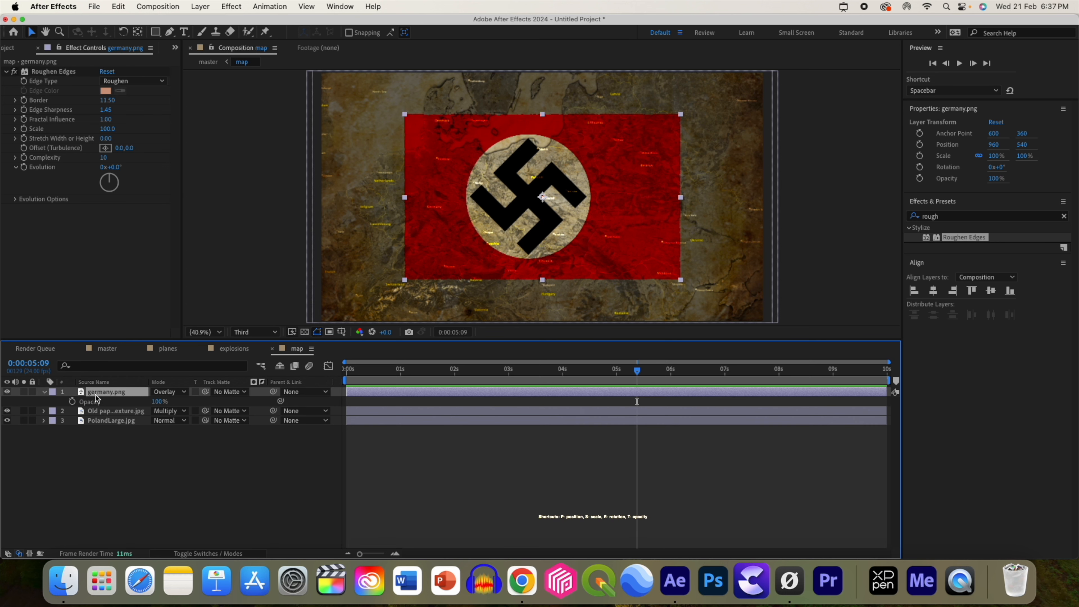
pyautogui.click(72, 401)
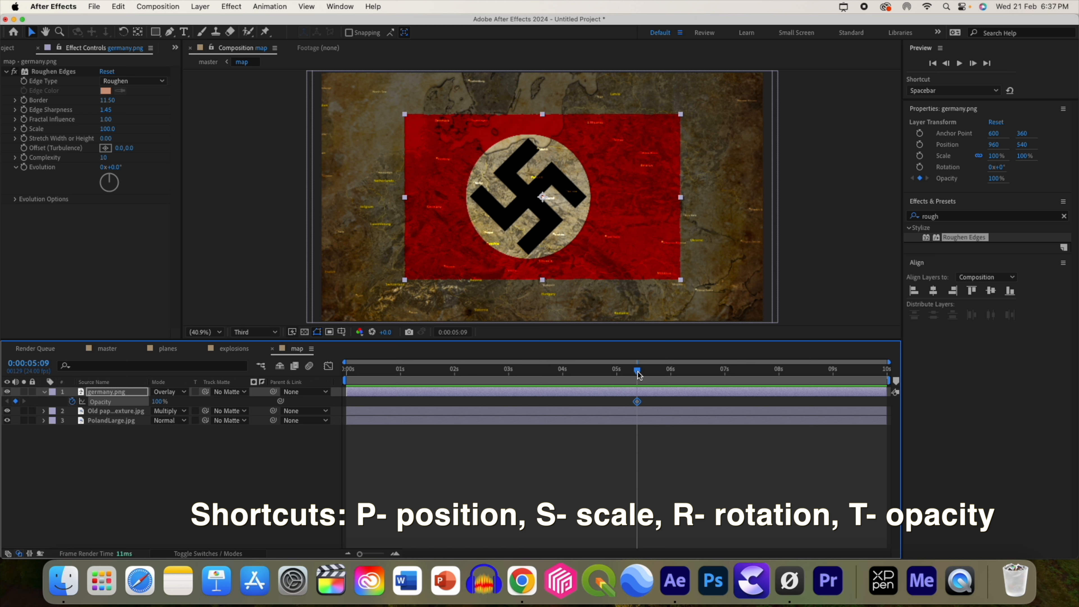
pyautogui.moveTo(783, 386); pyautogui.dragTo(878, 385)
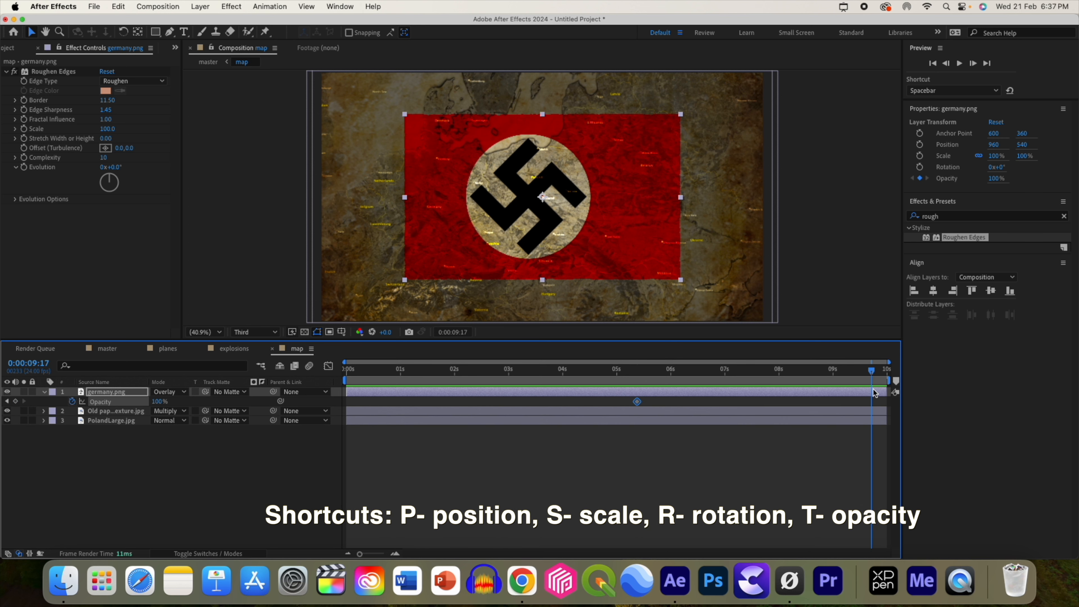
pyautogui.click(15, 401)
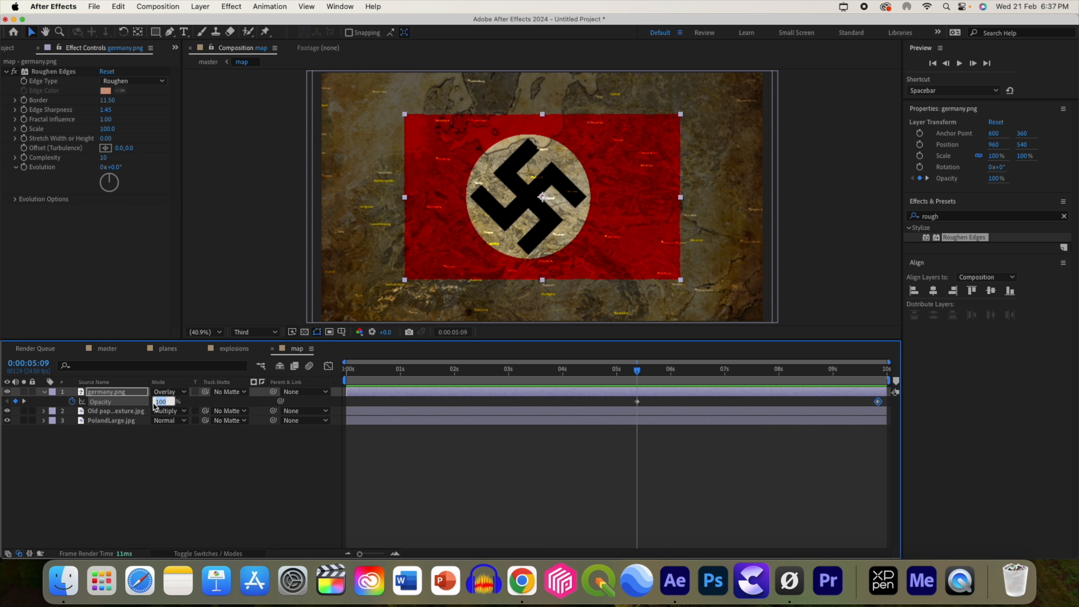
pyautogui.press('Return')
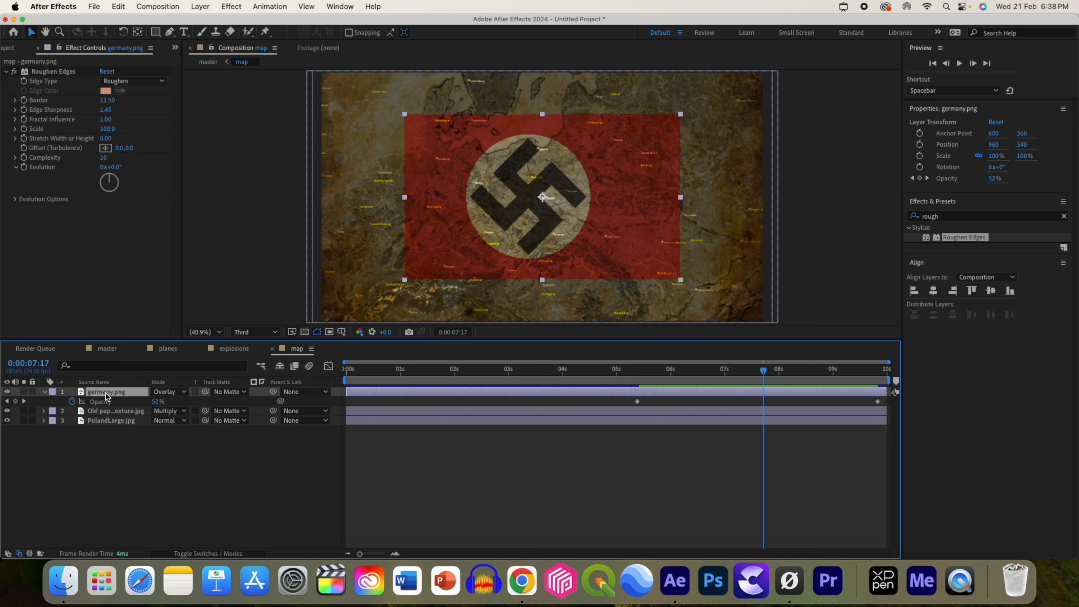
pyautogui.moveTo(143, 404); pyautogui.dragTo(158, 403)
pyautogui.press('pageup')
pyautogui.press('pageup')
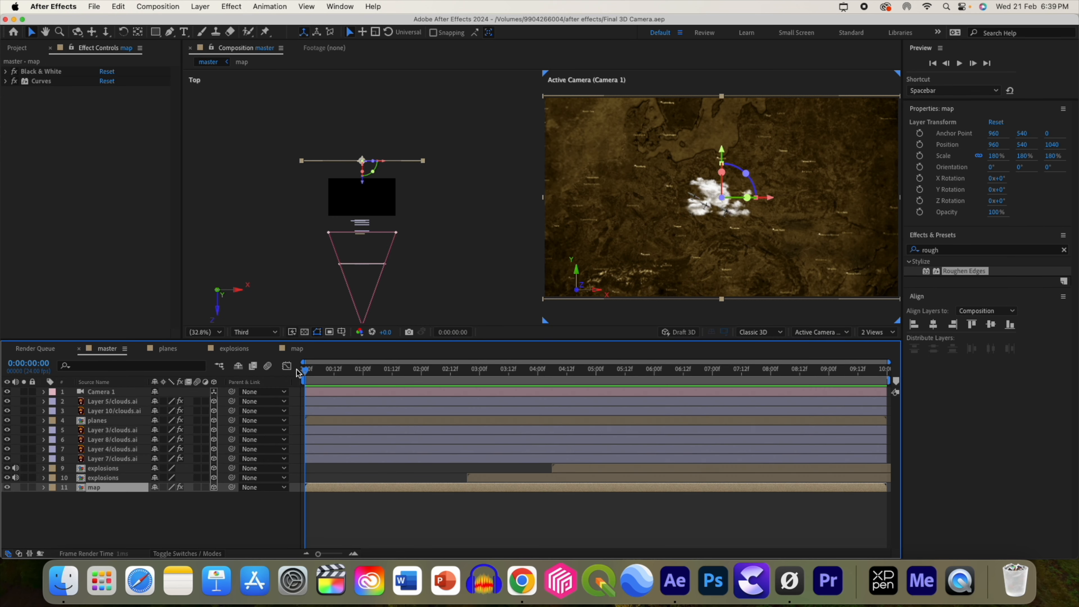
# Preview the master composition, collapse the Camera 1 properties and enable motion blur for the planes layer
pyautogui.press('space')
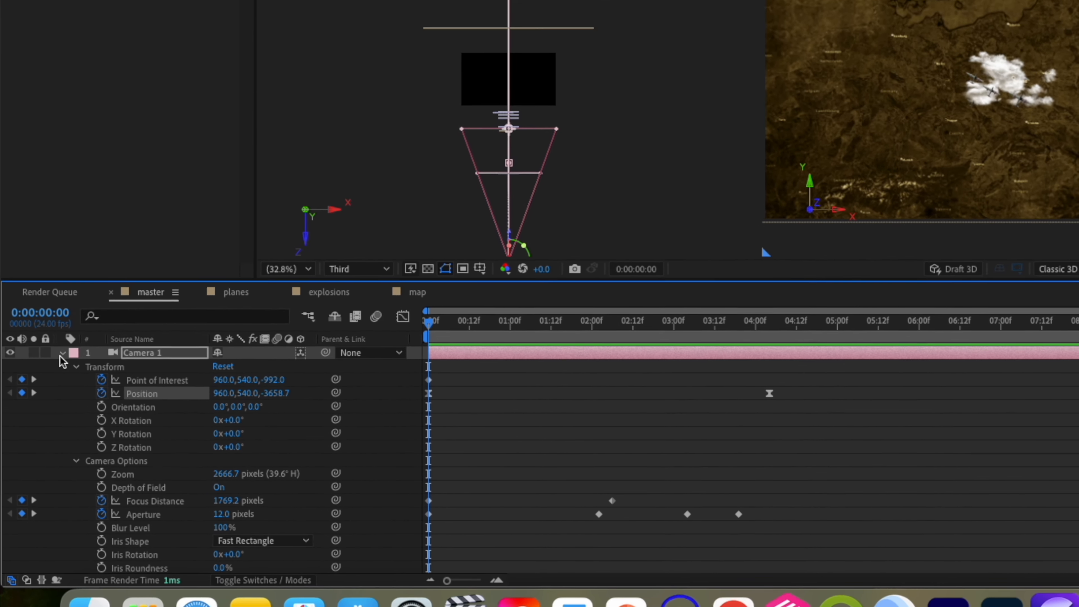
pyautogui.click(43, 391)
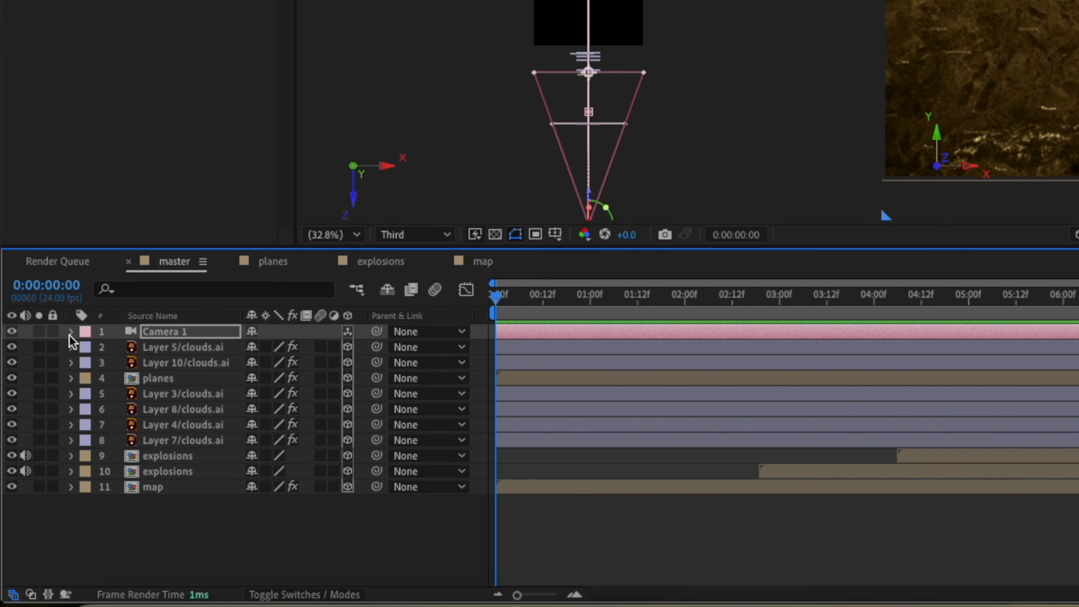
pyautogui.click(158, 381)
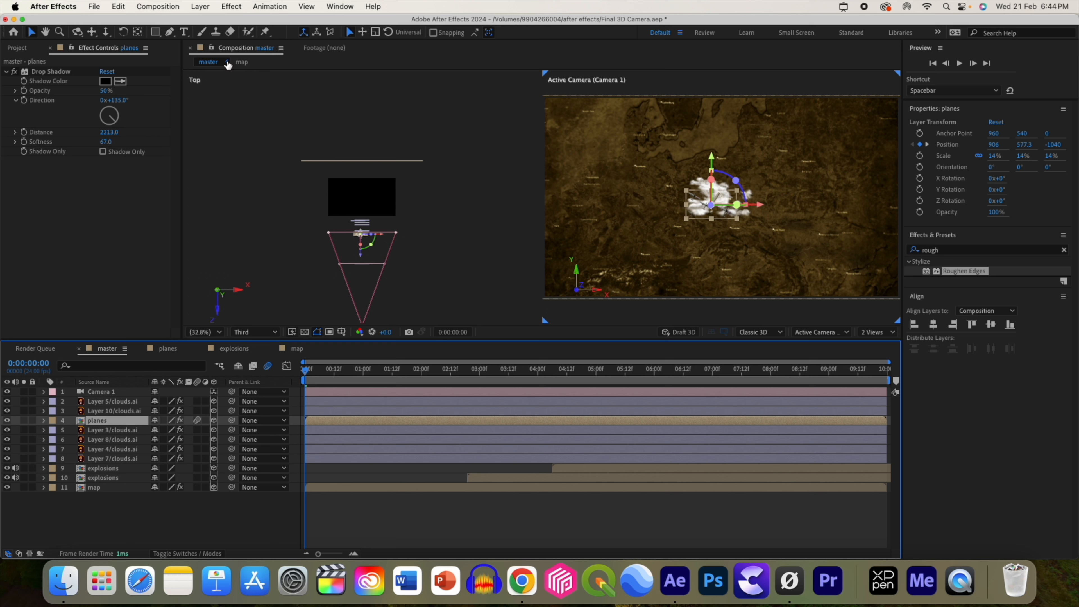
# Add the text "1939" over the centre of the map in the master composition
pyautogui.click(191, 32)
pyautogui.click(711, 196)
pyautogui.write('1939')
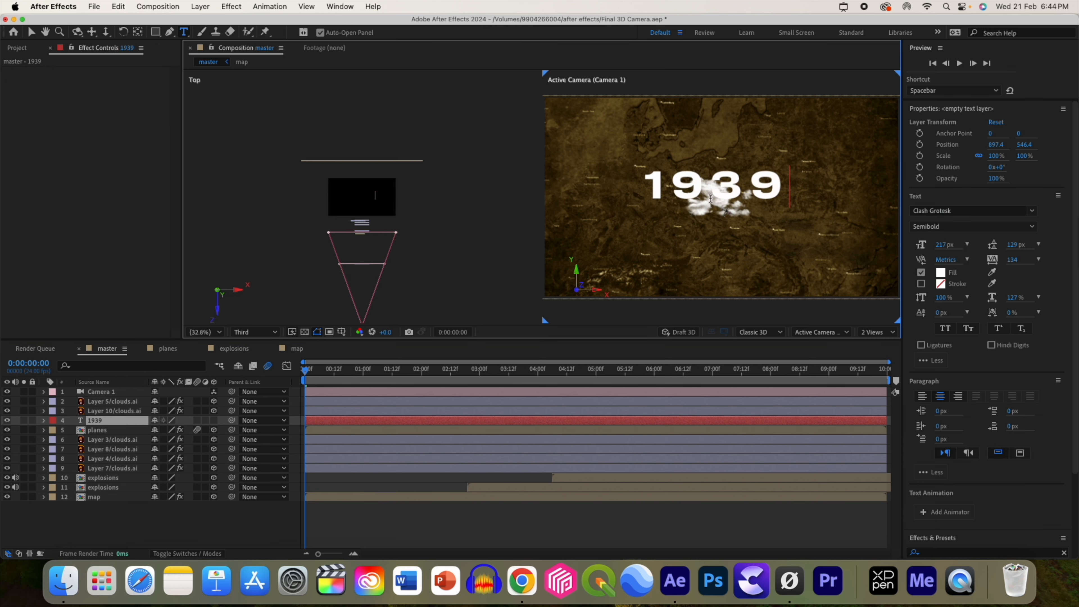
# Move the 1939 text layer below the cloud layers, directly above the explosions layers, and make it a 3D layer
pyautogui.click(98, 431)
pyautogui.click(98, 420)
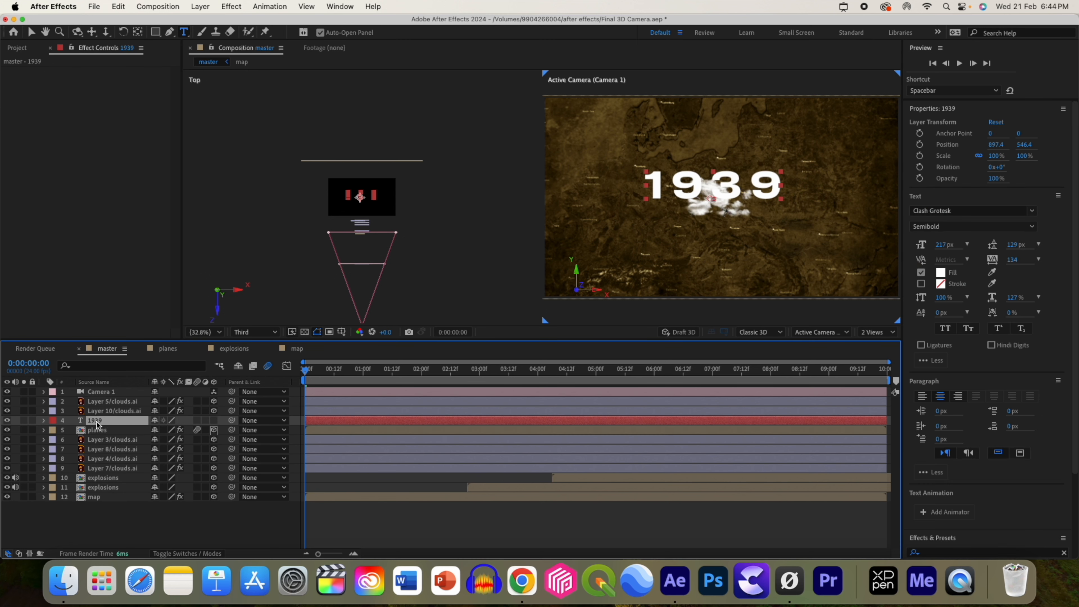
pyautogui.moveTo(98, 425); pyautogui.dragTo(101, 477)
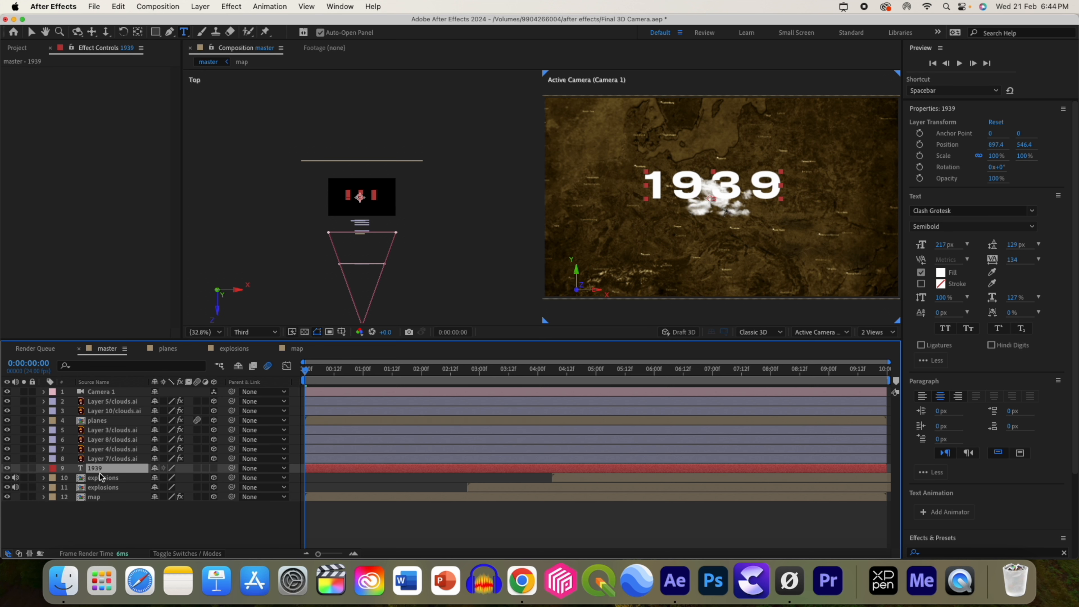
pyautogui.click(214, 468)
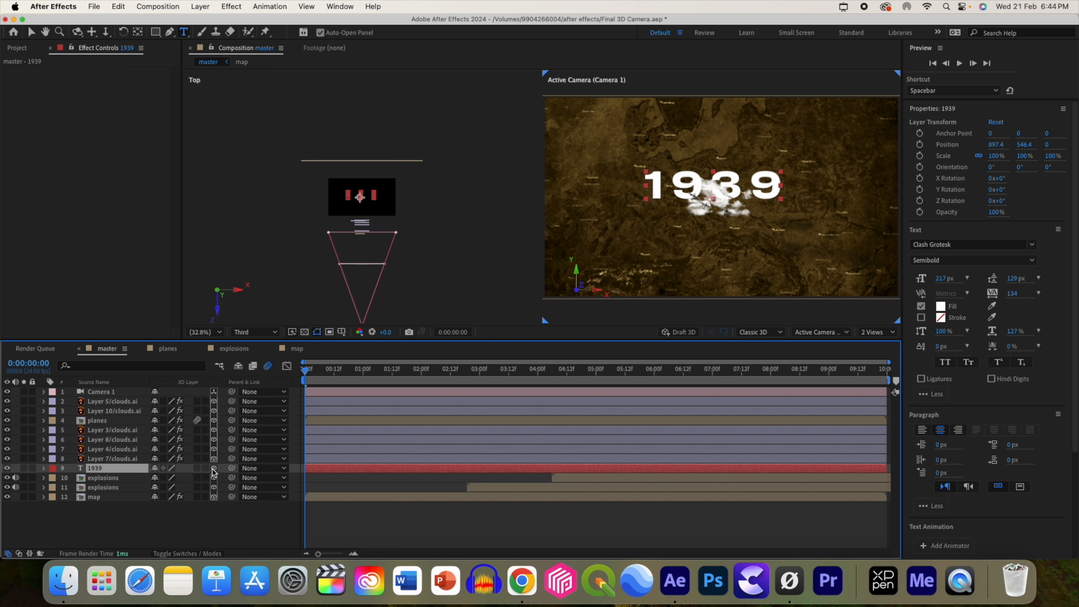
pyautogui.press('super+0')
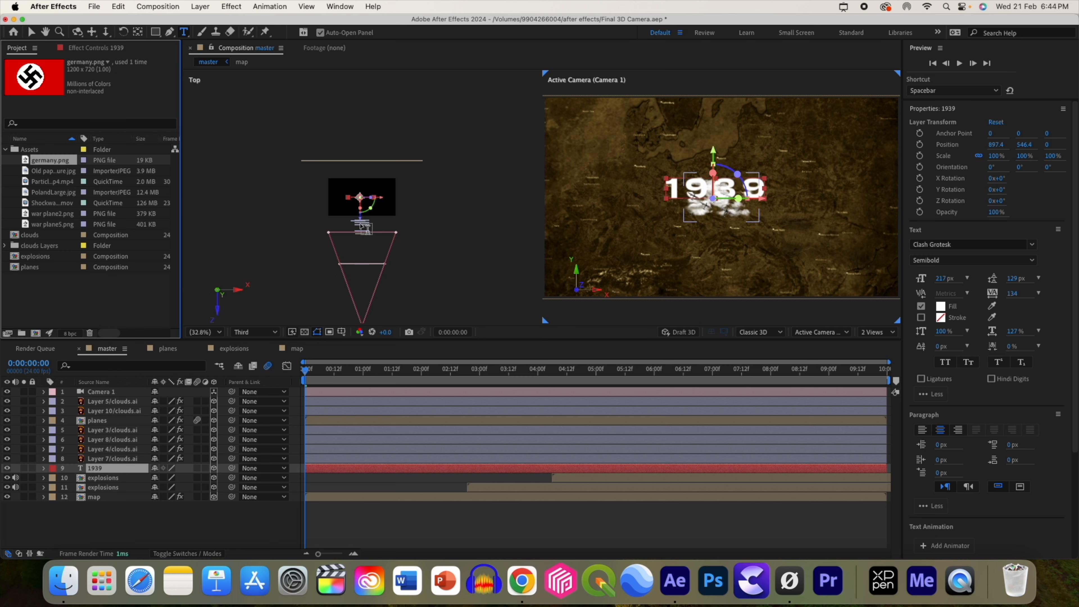
# Move the 1939 text back in depth to sit close to the map and scale it to 60%
pyautogui.click(360, 220)
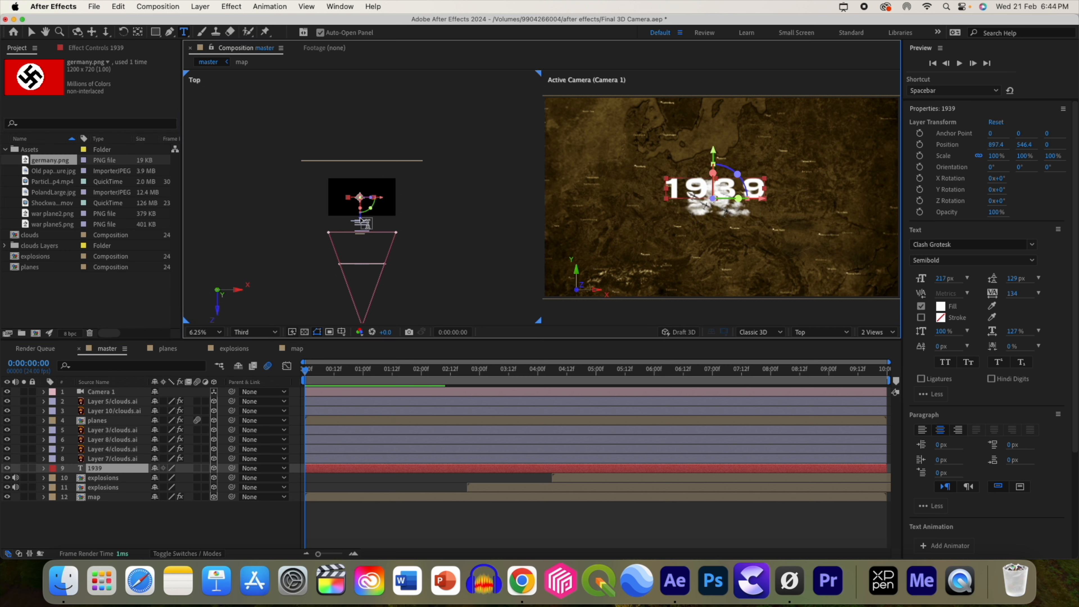
pyautogui.press('v')
pyautogui.moveTo(360, 221); pyautogui.dragTo(364, 206)
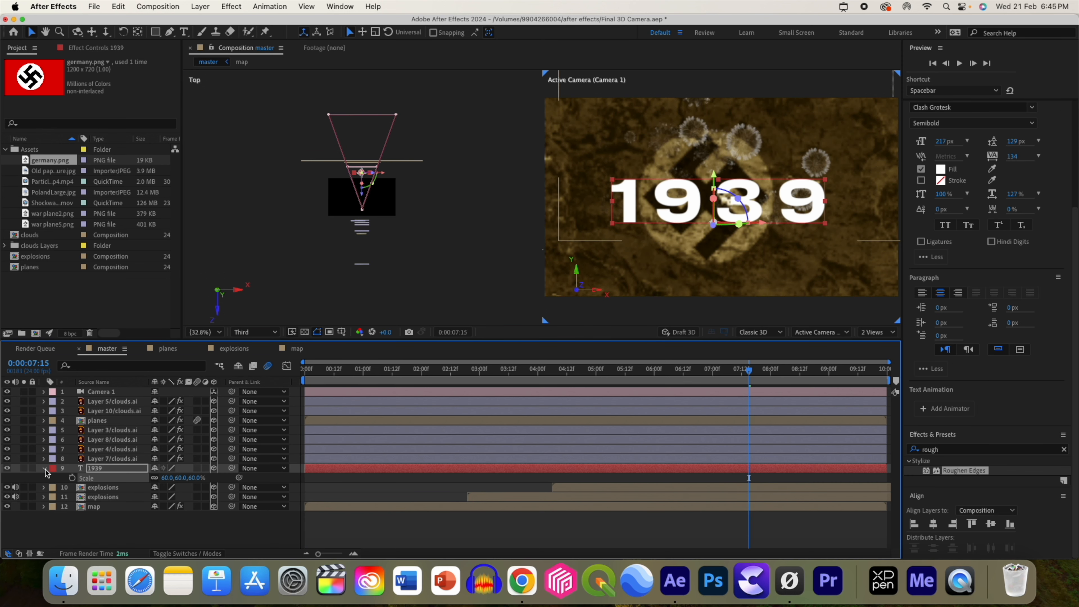
pyautogui.click(44, 468)
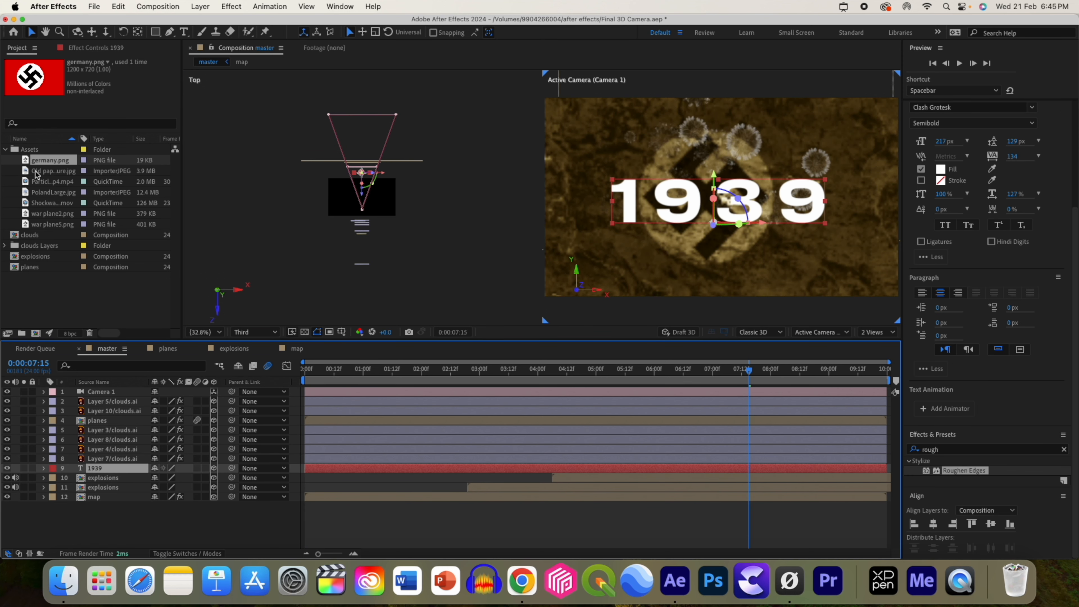
# Add Old paper Texture.jpg directly above the 1939 text and set it as the text layer's track matte
pyautogui.moveTo(37, 174); pyautogui.dragTo(211, 485)
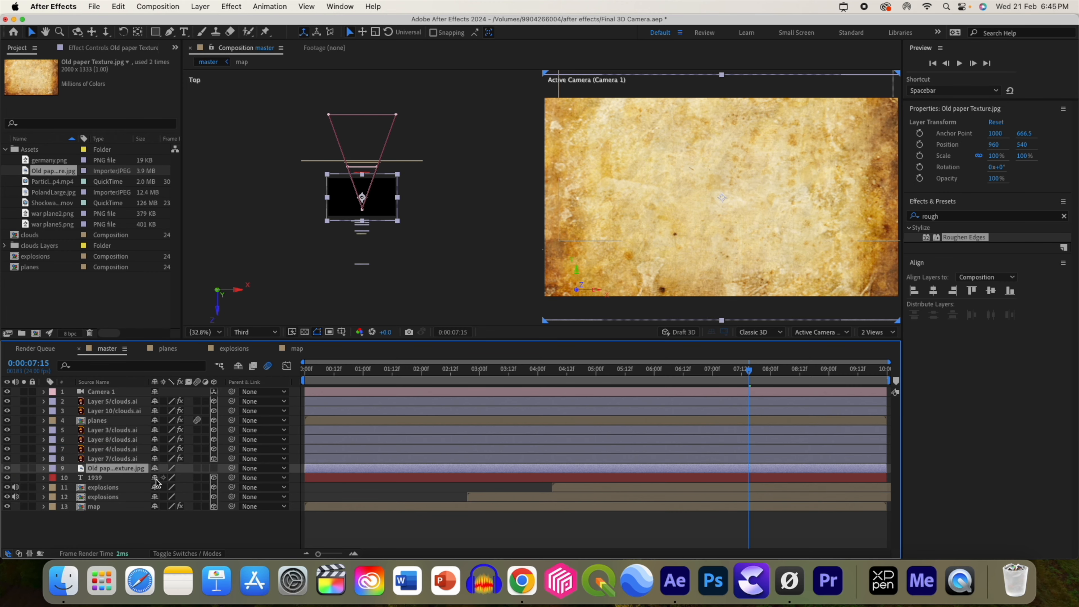
pyautogui.click(194, 553)
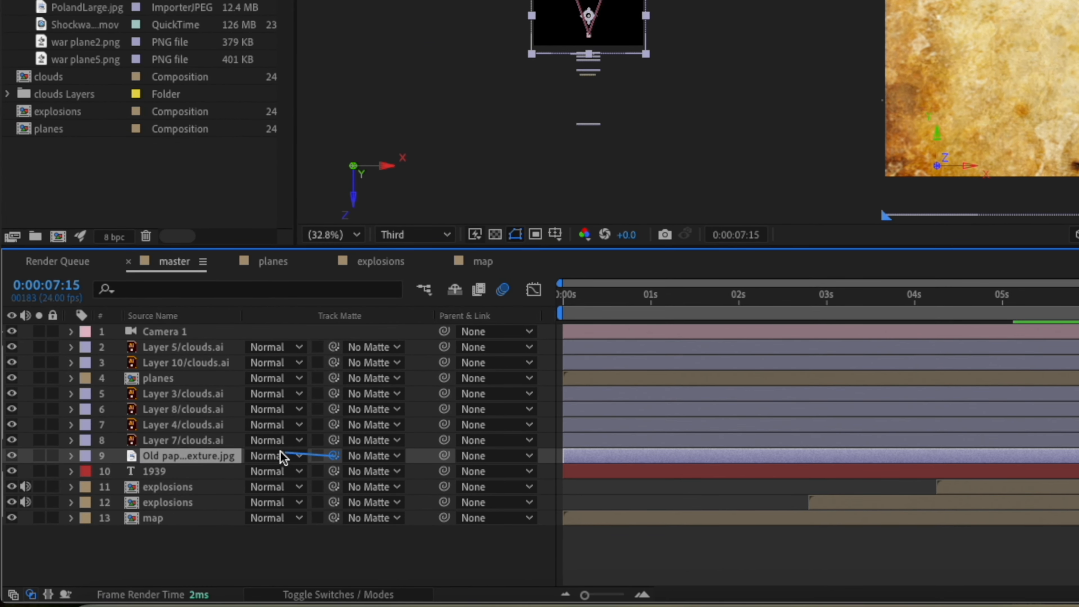
pyautogui.moveTo(334, 471); pyautogui.dragTo(211, 458)
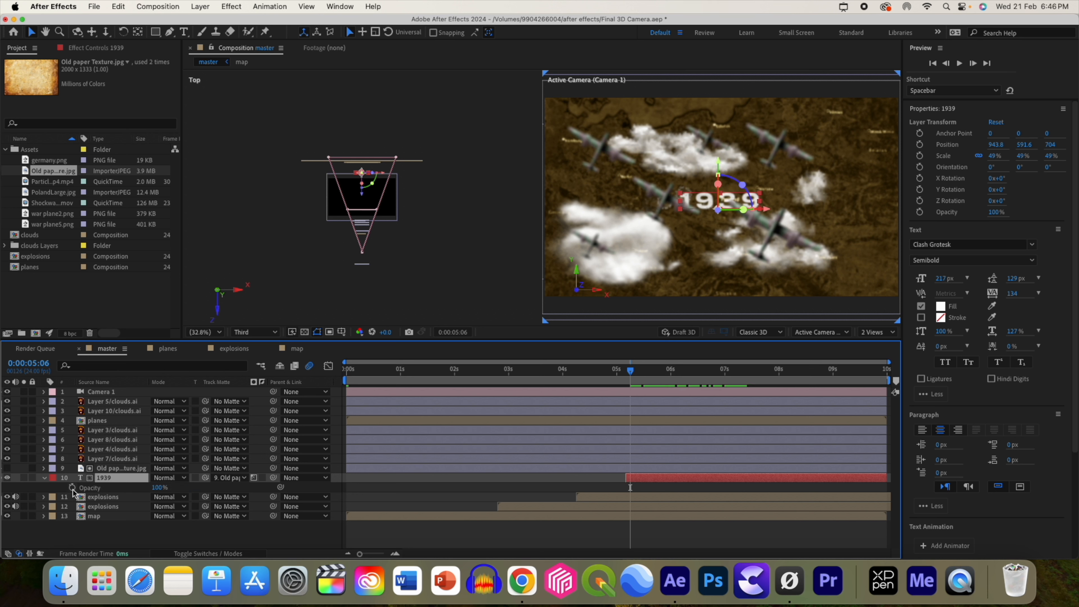
# Keyframe the 1939 text's opacity from 0% at 0:00:05:06 to 100% at 0:00:07:04 and preview the fade-in
pyautogui.click(72, 487)
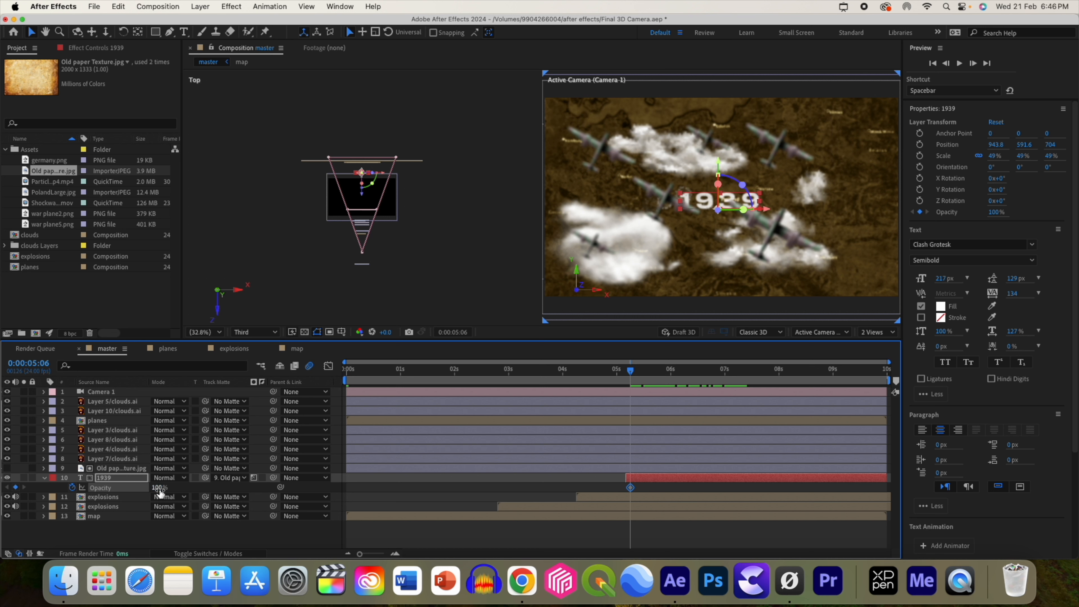
pyautogui.press('Return')
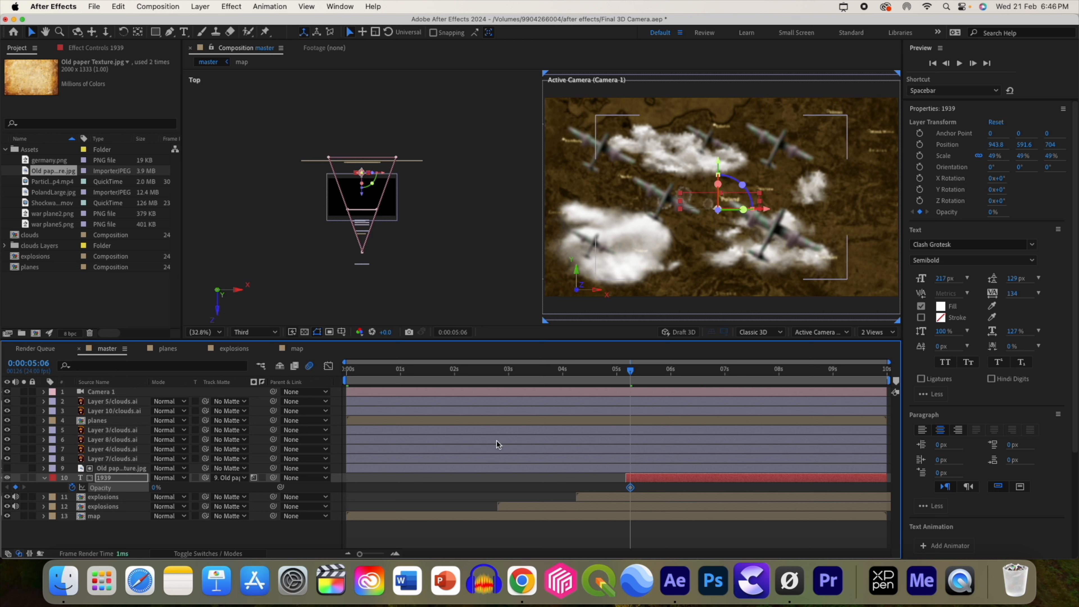
pyautogui.moveTo(631, 380); pyautogui.dragTo(734, 384)
pyautogui.click(737, 484)
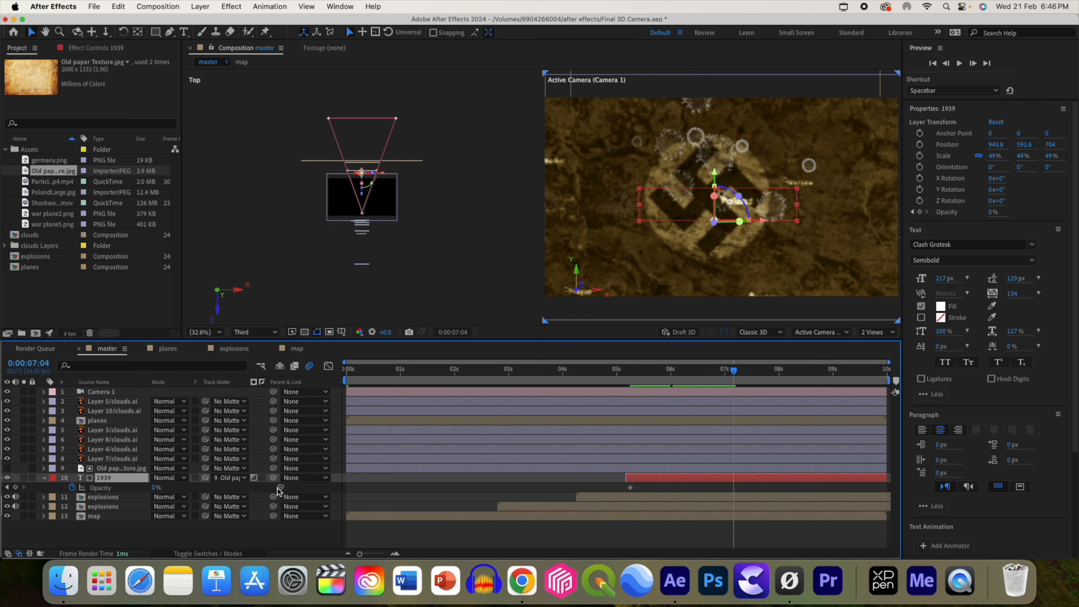
pyautogui.click(157, 492)
pyautogui.click(154, 488)
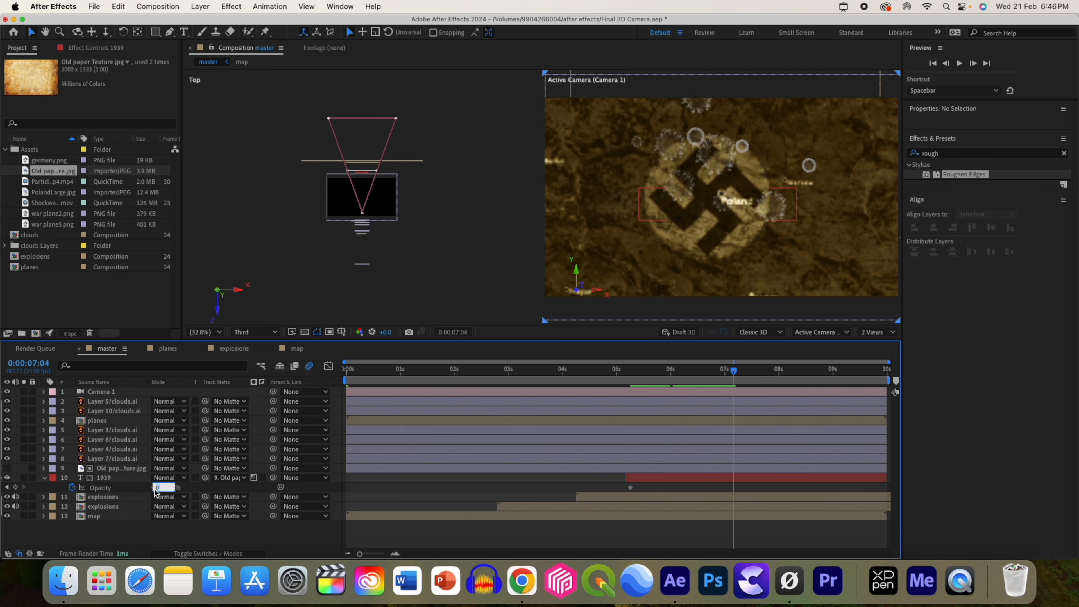
pyautogui.write('100')
pyautogui.press('Return')
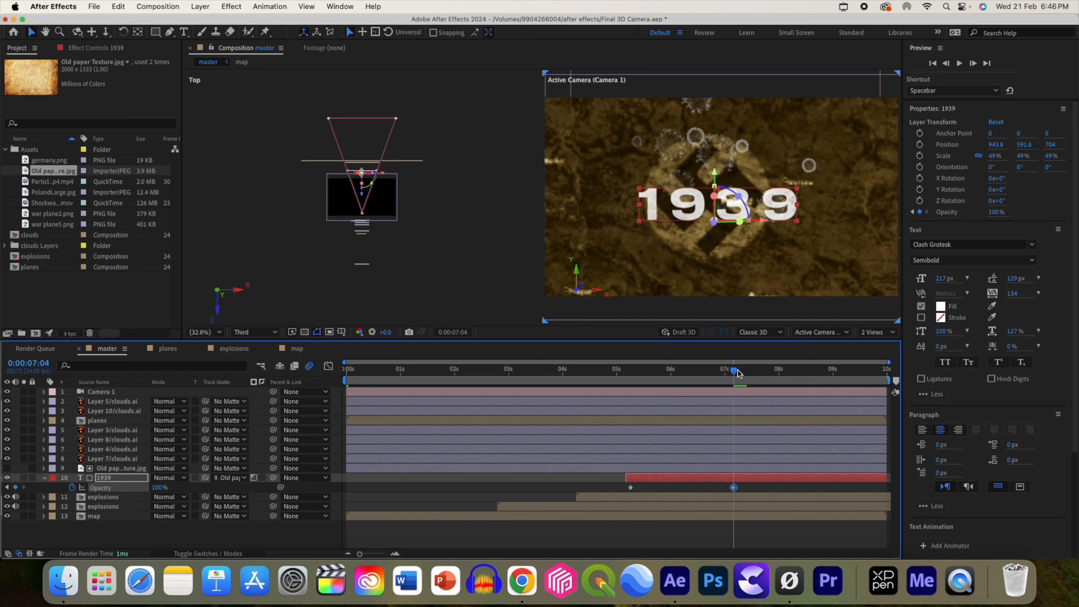
pyautogui.moveTo(739, 374); pyautogui.dragTo(589, 379)
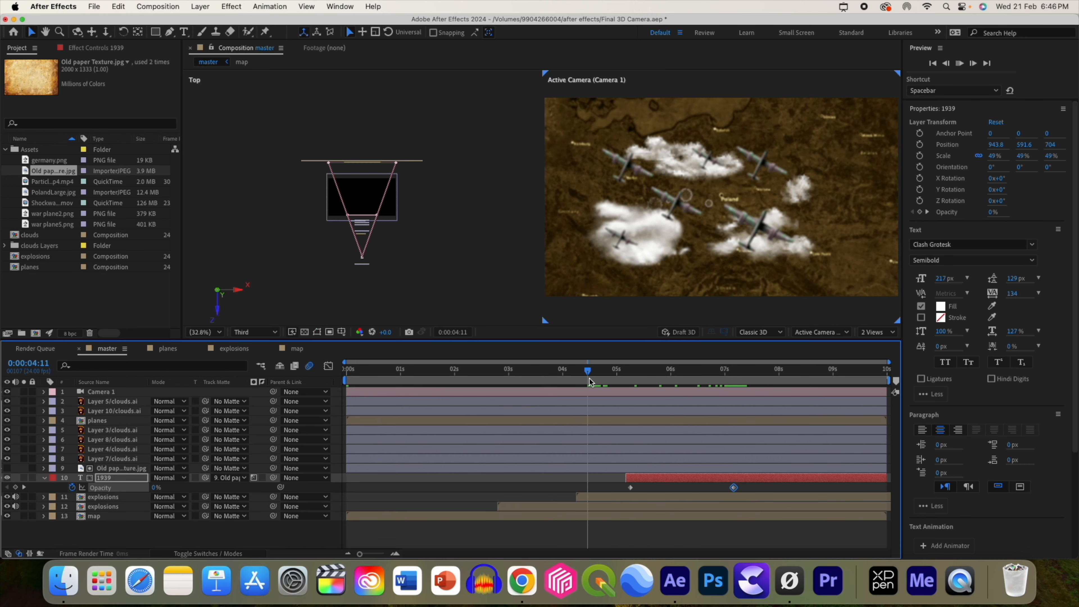
pyautogui.press('space')
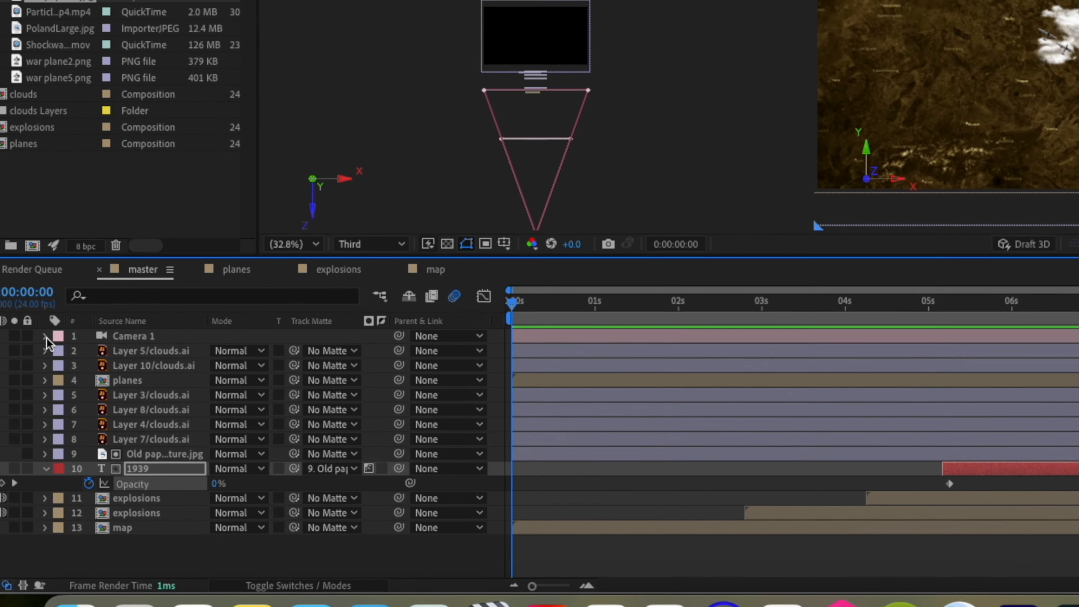
# Keyframe Camera 1's Z Rotation from 0° at the start to 5° at 0:00:09:23 and preview the move
pyautogui.click(45, 336)
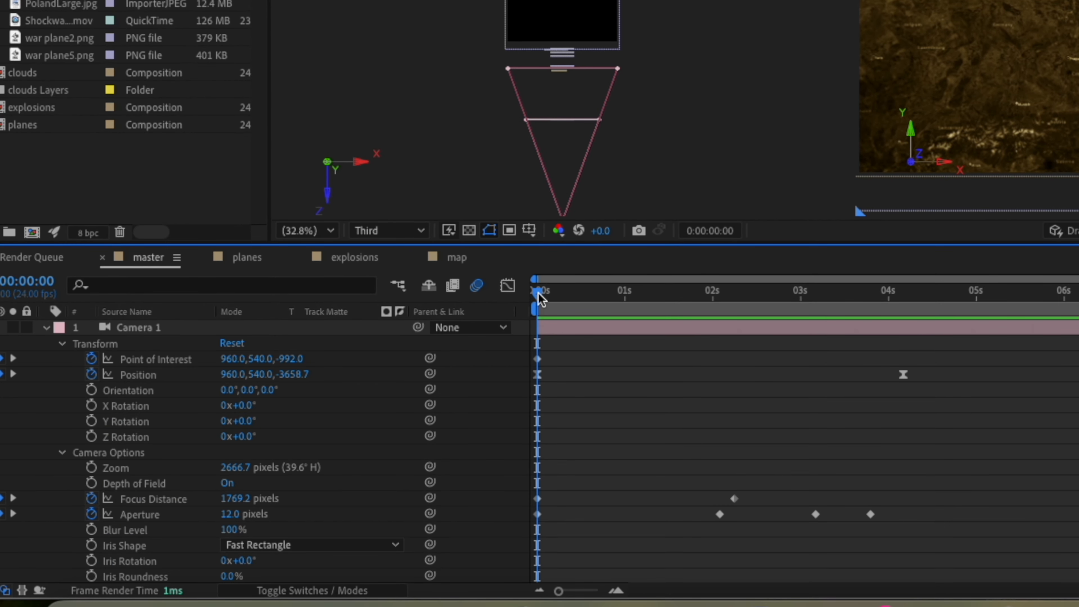
pyautogui.click(97, 442)
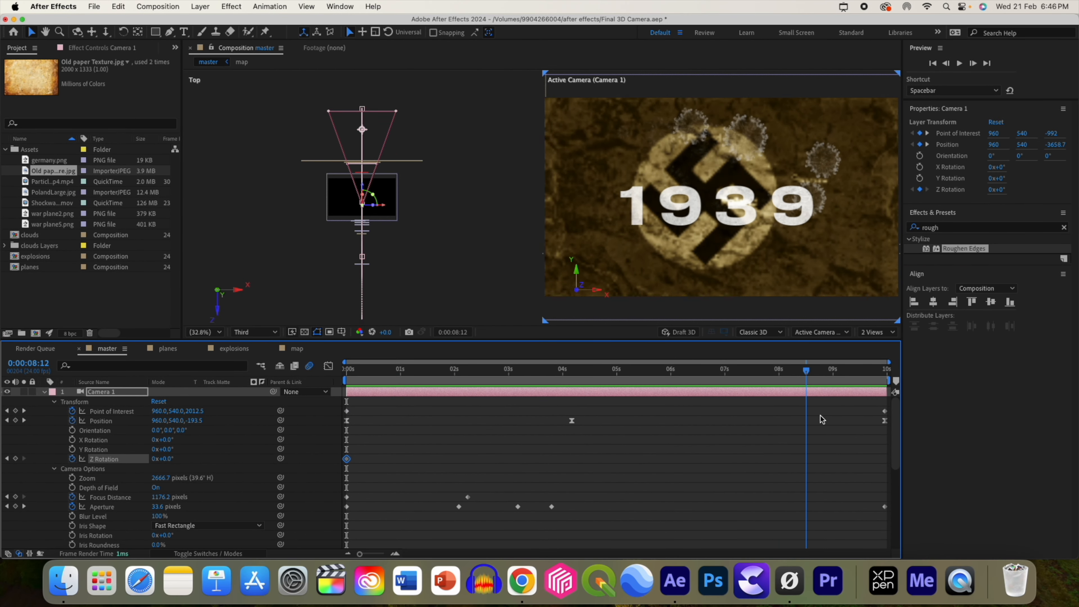
pyautogui.click(158, 460)
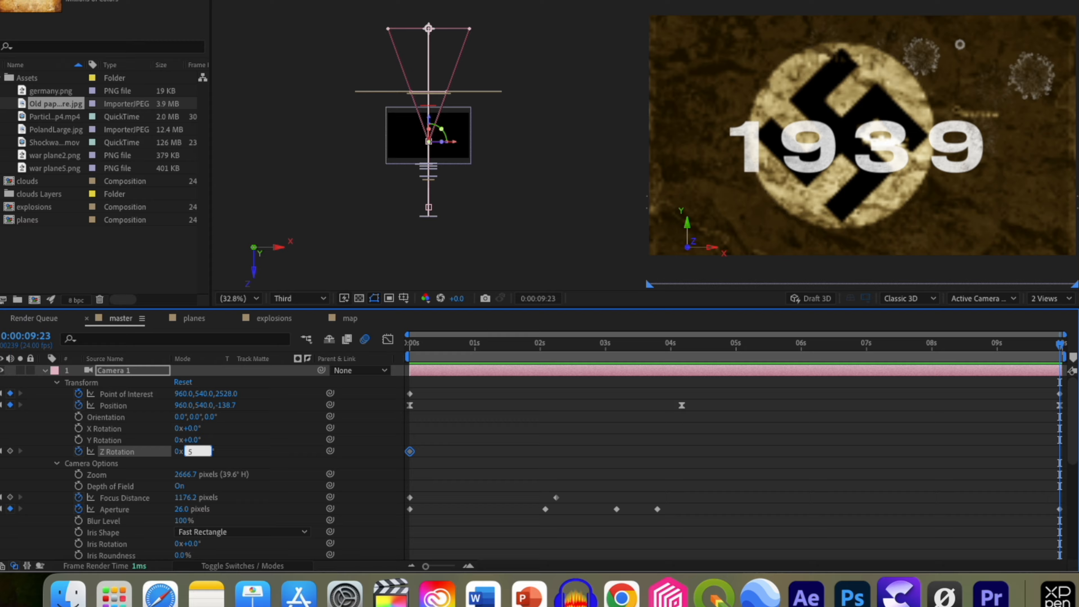
pyautogui.press('Return')
pyautogui.moveTo(886, 371); pyautogui.dragTo(327, 387)
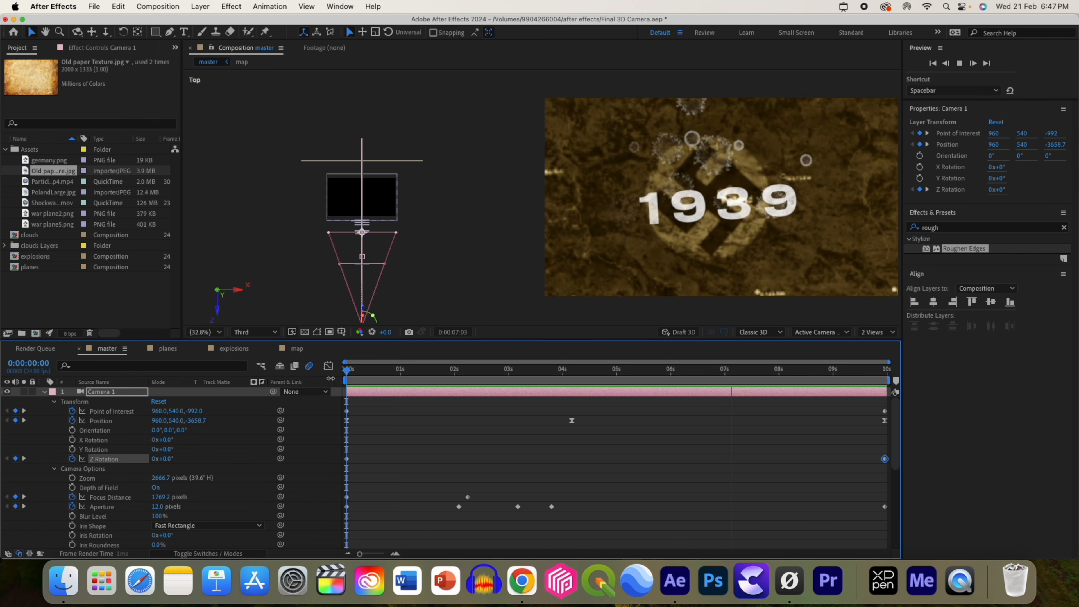
pyautogui.click(417, 382)
pyautogui.moveTo(417, 382); pyautogui.dragTo(328, 383)
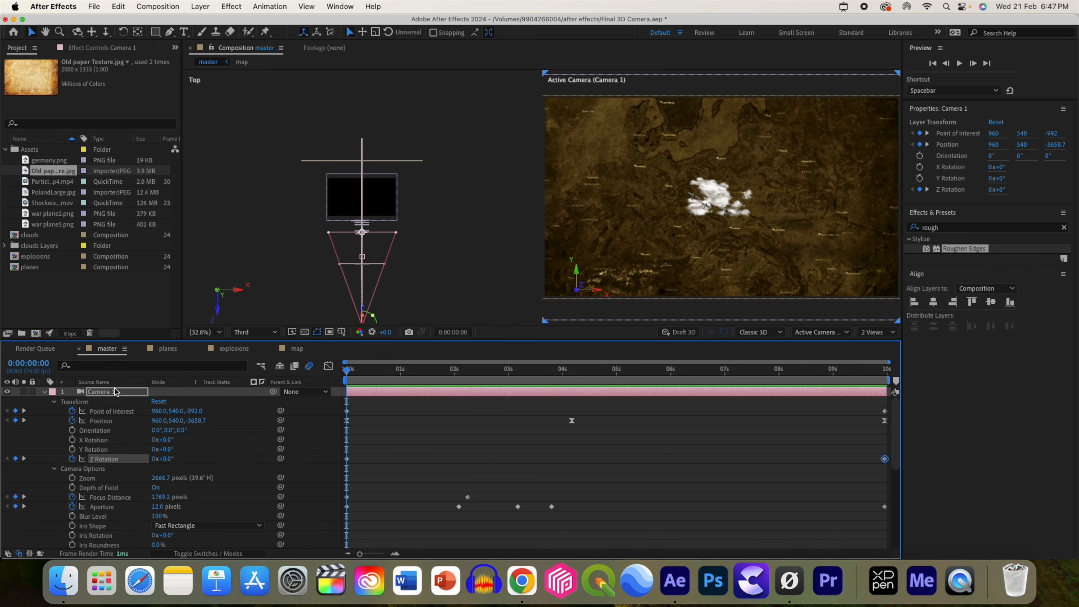
# Collapse the Camera 1 and 1939 layers and add an adjustment layer named "gaussian" to the master composition
pyautogui.click(44, 393)
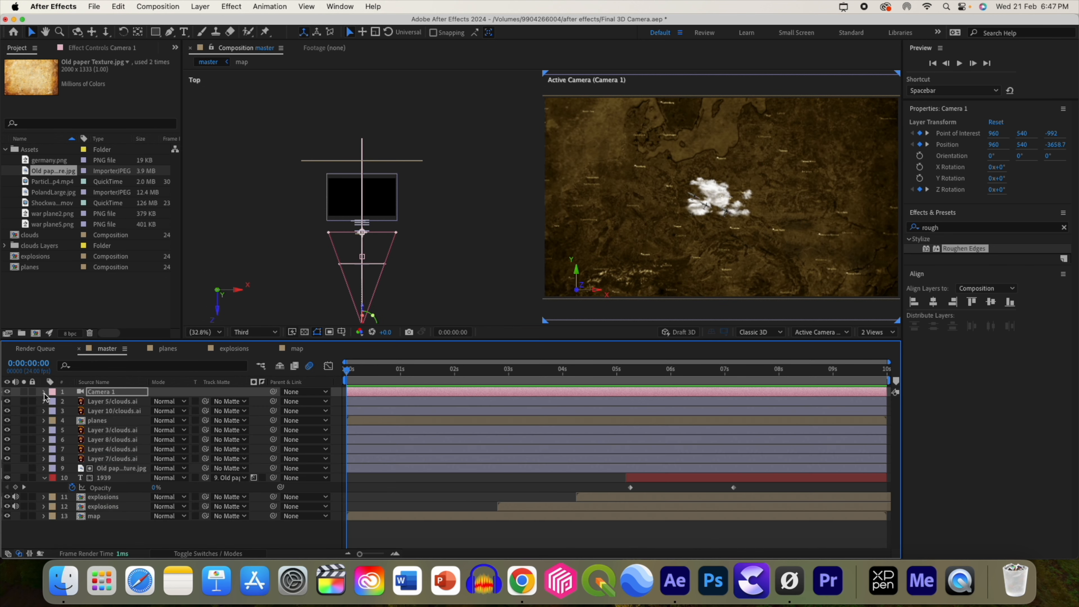
pyautogui.click(44, 478)
pyautogui.click(107, 531)
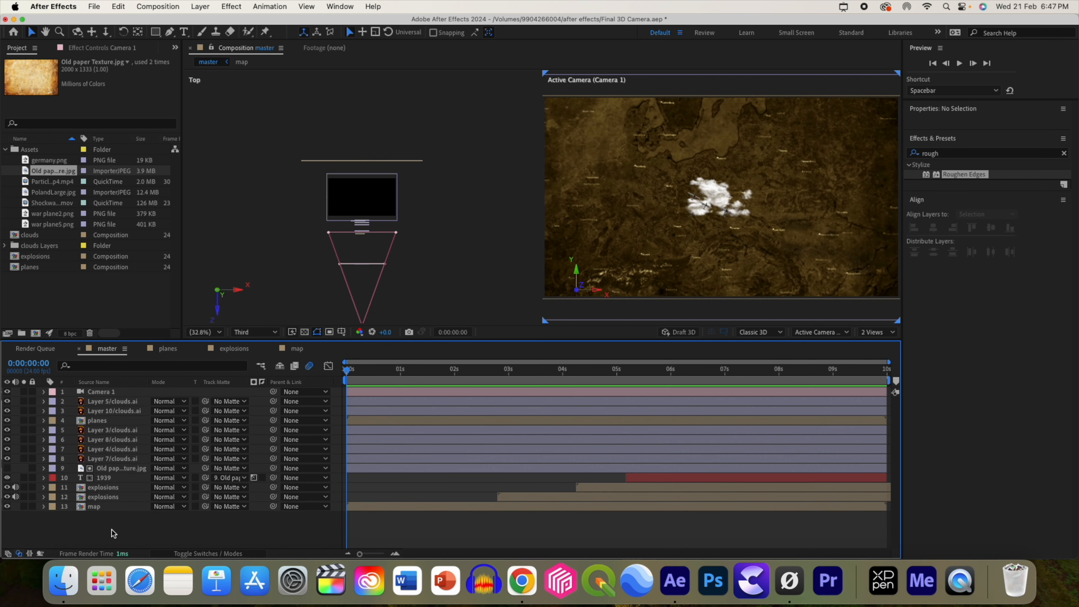
pyautogui.rightClick(111, 530)
pyautogui.moveTo(166, 415)
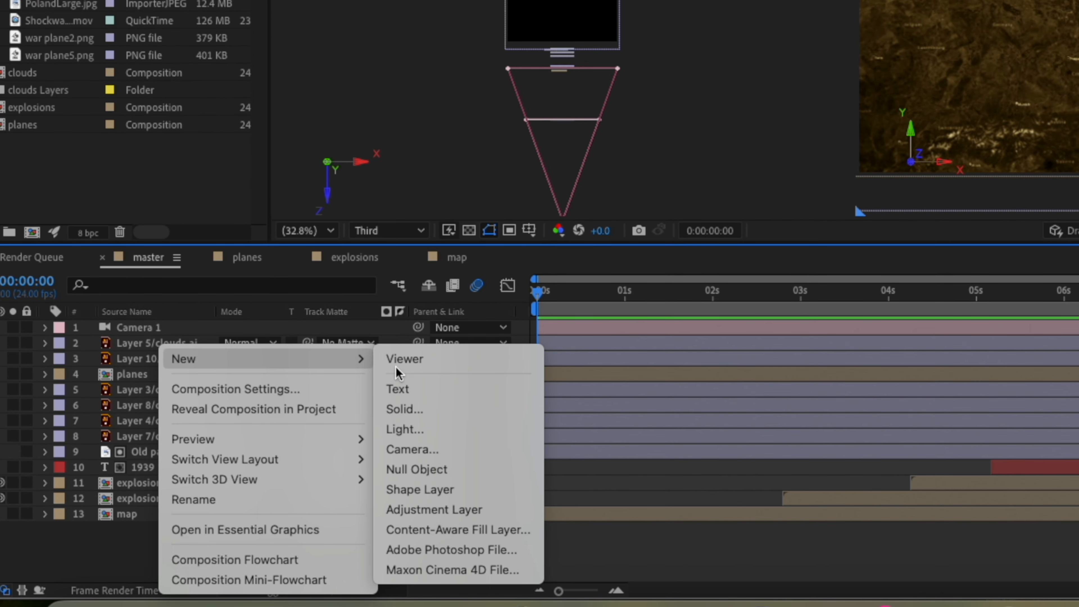
pyautogui.click(209, 336)
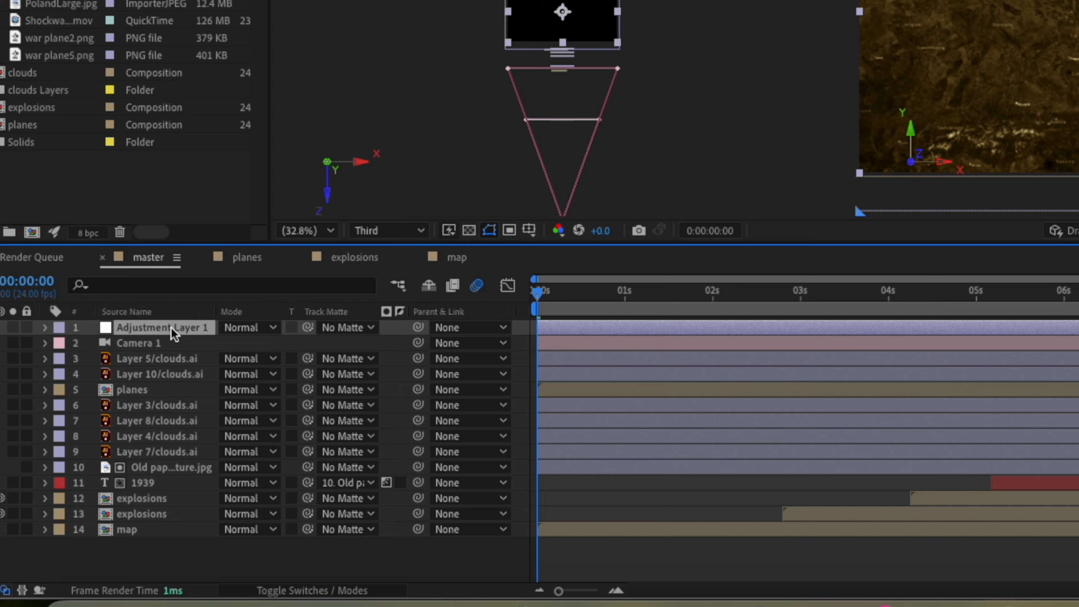
pyautogui.press('Return')
pyautogui.write('gaussi')
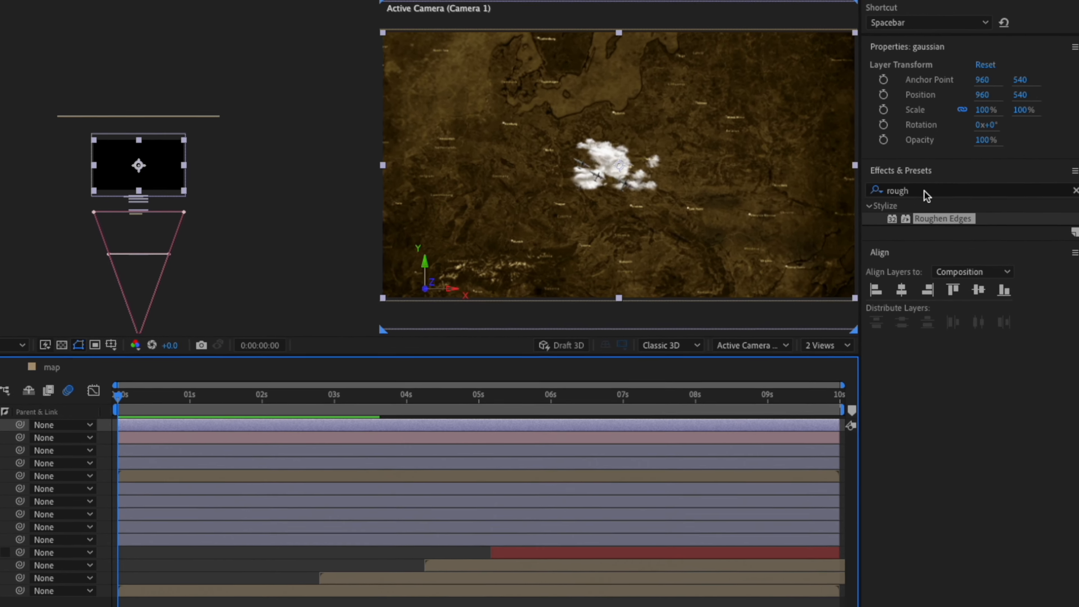
# Search the effects library for "gaus"
pyautogui.click(915, 217)
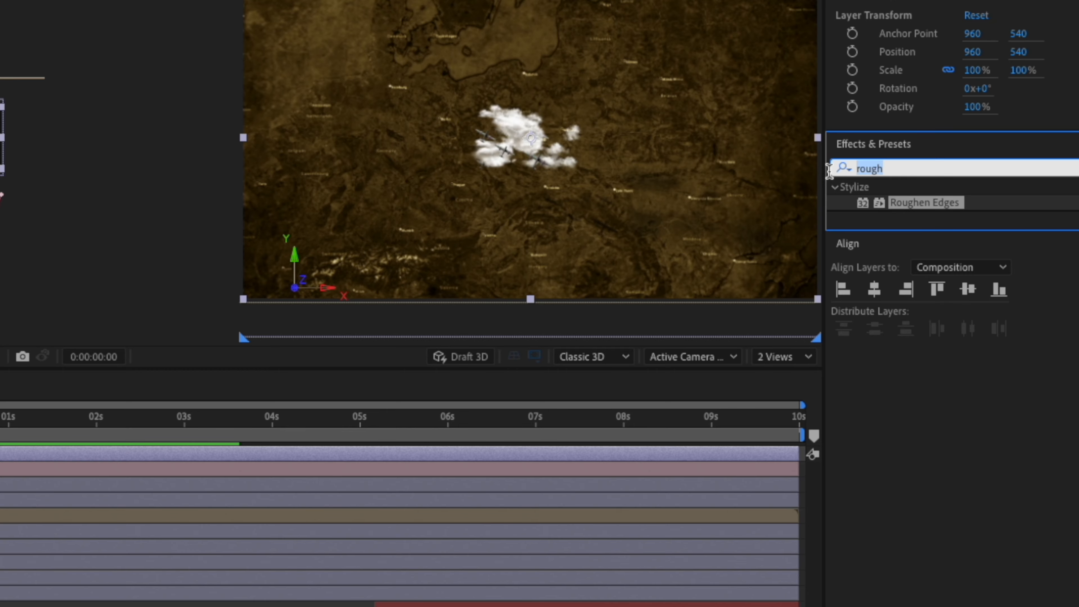
pyautogui.press('BackSpace')
pyautogui.write('gaus')
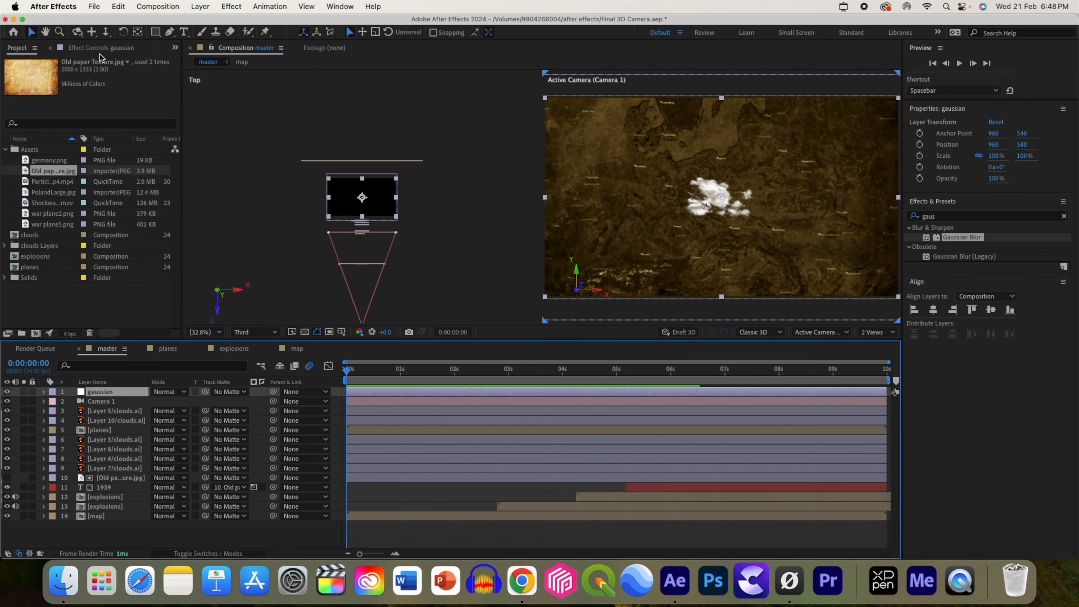
# Draw a large elliptical mask covering most of the frame on the gaussian layer and invert it
pyautogui.moveTo(155, 32); pyautogui.dragTo(188, 60)
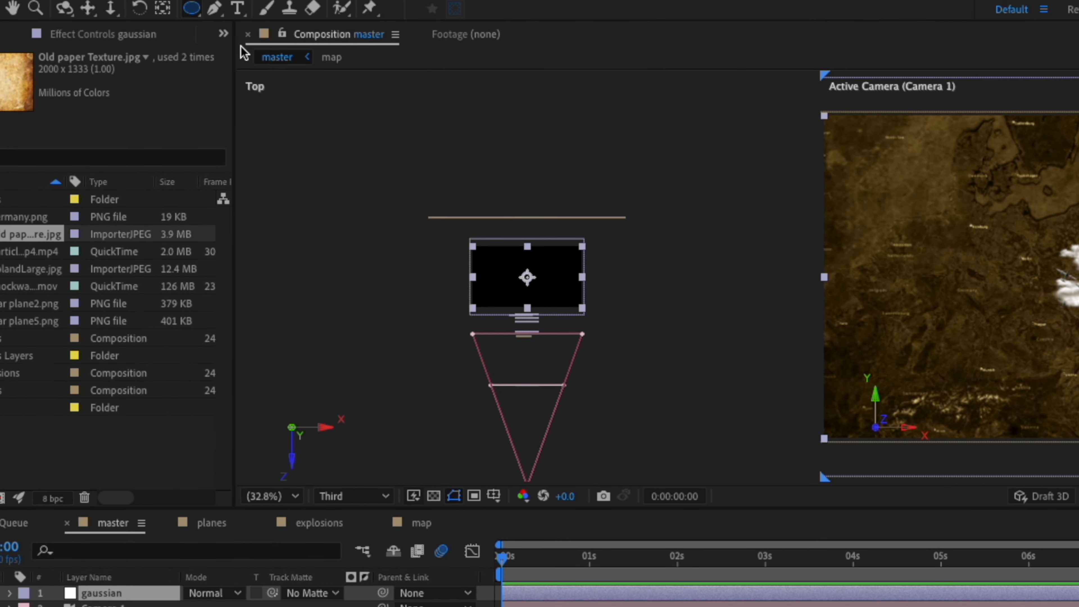
pyautogui.moveTo(919, 139)
pyautogui.mouseDown()
pyautogui.moveTo(946, 168)
pyautogui.moveTo(994, 283)
pyautogui.mouseUp()
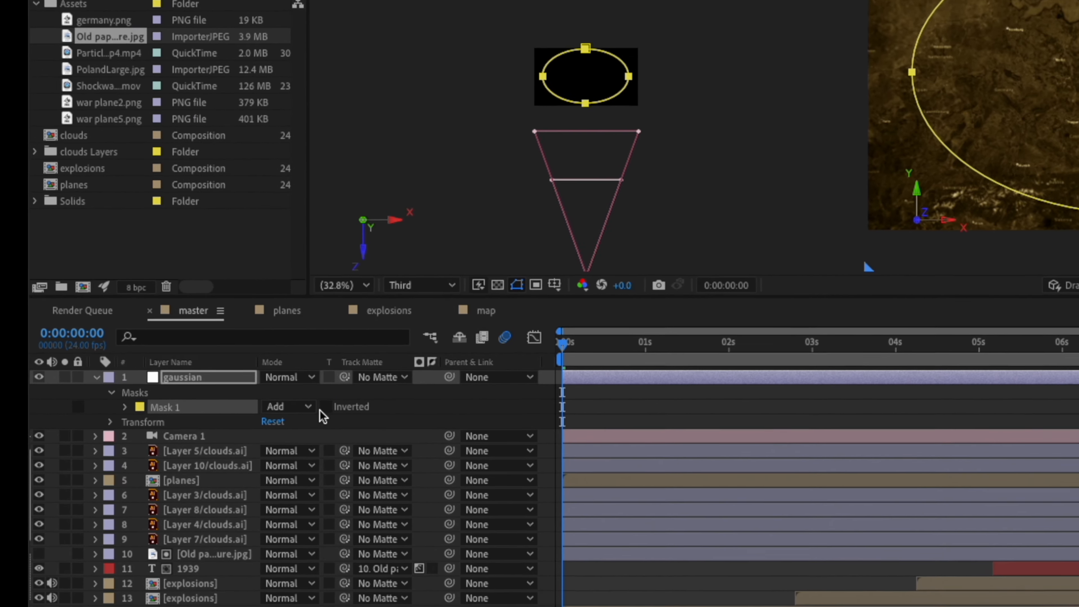
pyautogui.click(325, 407)
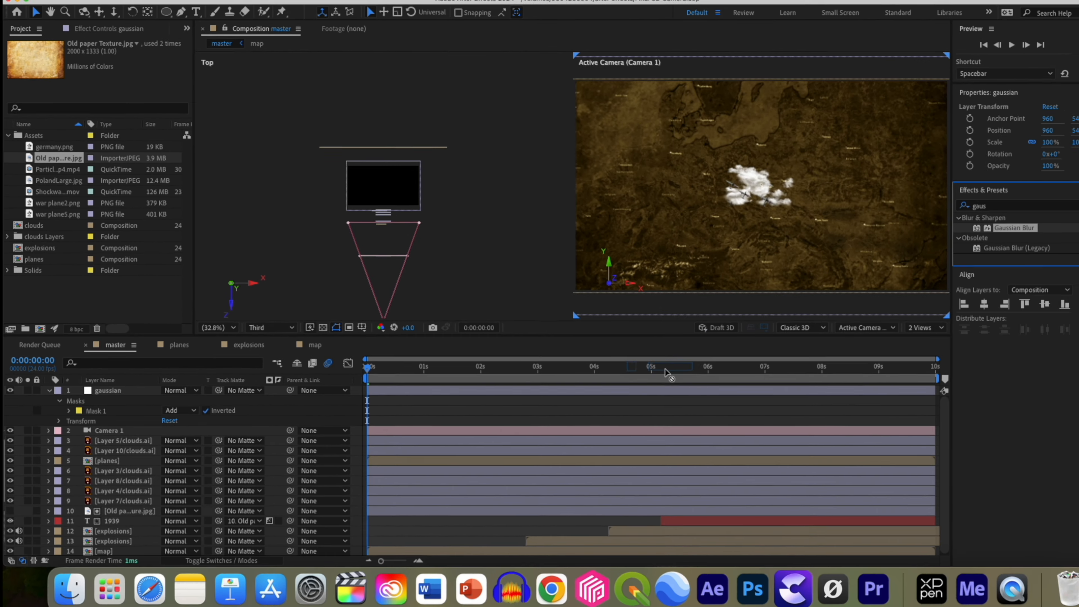
# Apply Gaussian Blur to the gaussian layer with blurriness 25.2 and feather its mask by 85 pixels
pyautogui.moveTo(962, 237); pyautogui.dragTo(610, 393)
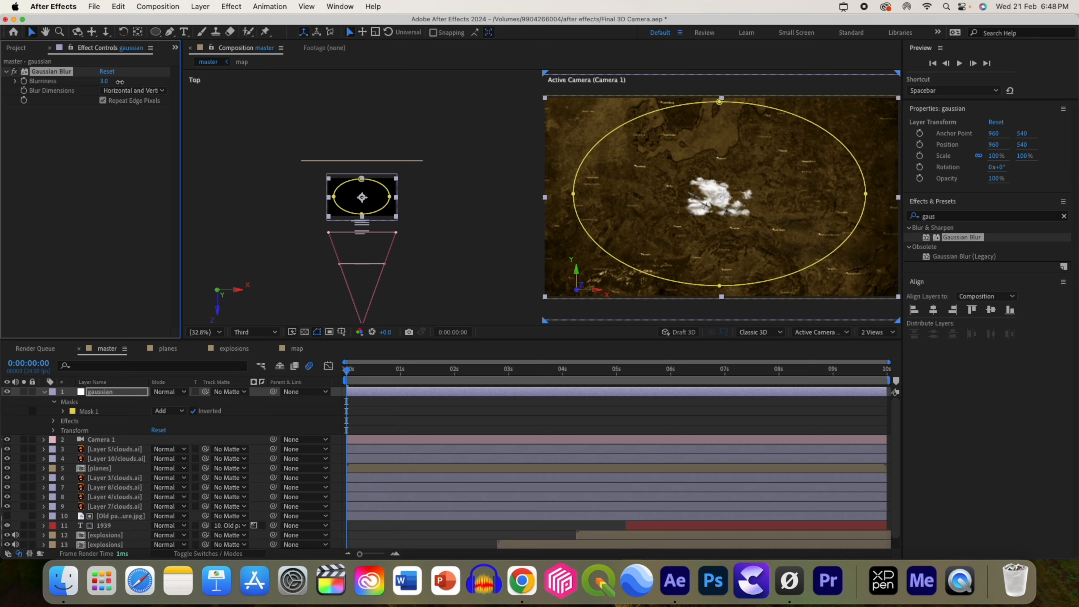
pyautogui.moveTo(119, 82); pyautogui.dragTo(156, 85)
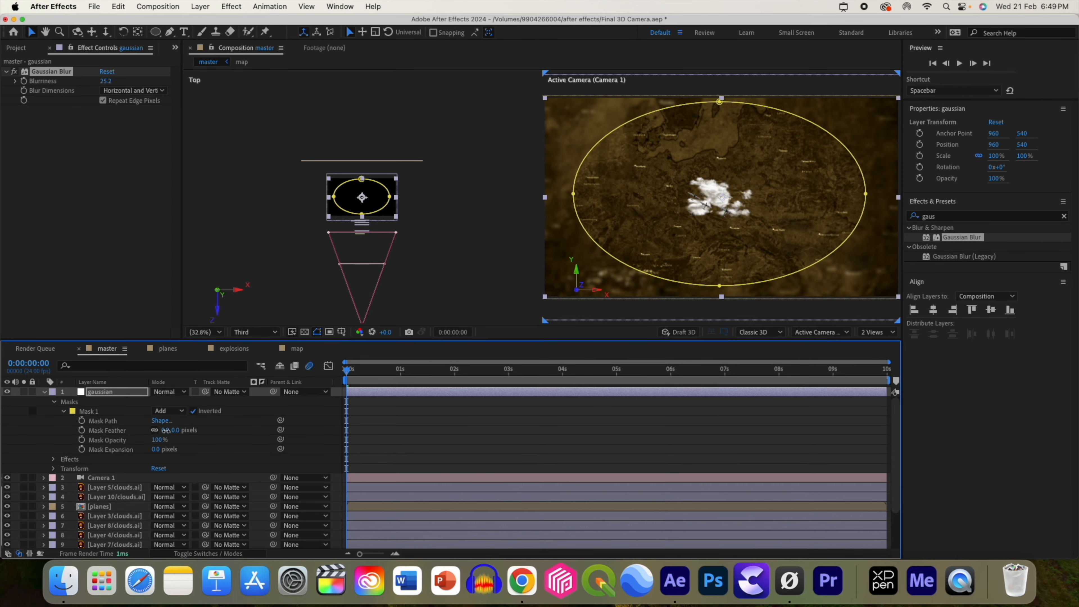
pyautogui.moveTo(166, 430); pyautogui.dragTo(220, 436)
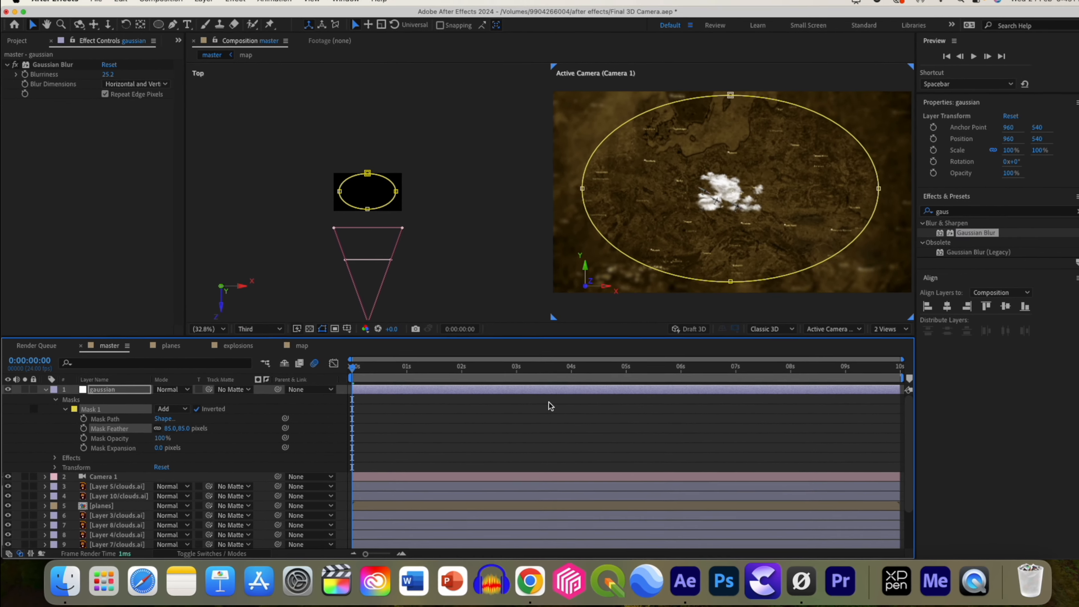
pyautogui.click(105, 290)
# Add a second adjustment layer above the gaussian layer and name it "documentary"
pyautogui.rightClick(126, 533)
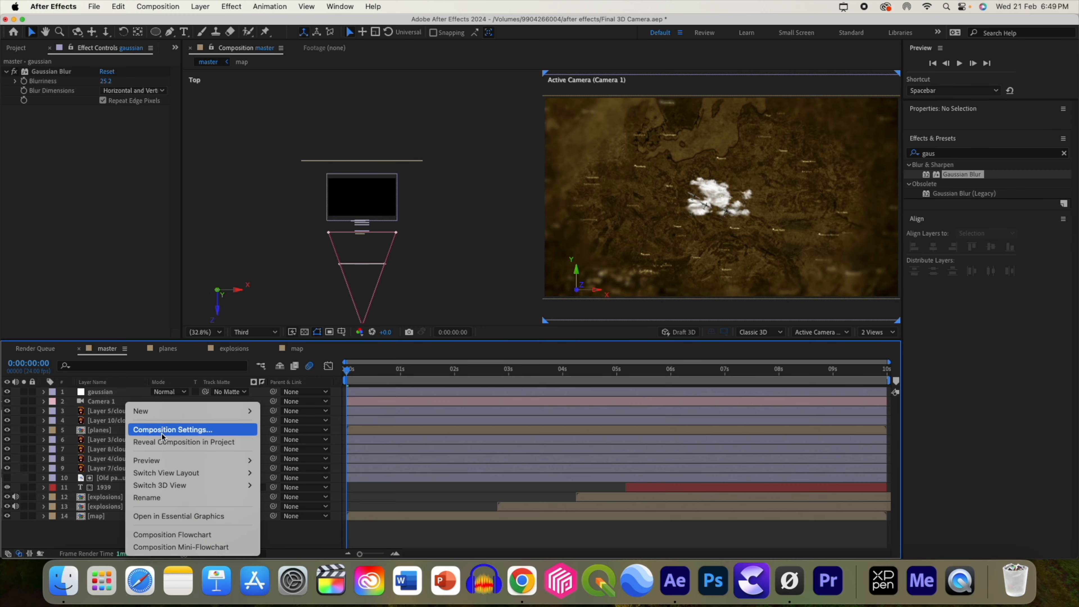
pyautogui.moveTo(247, 411)
pyautogui.click(430, 484)
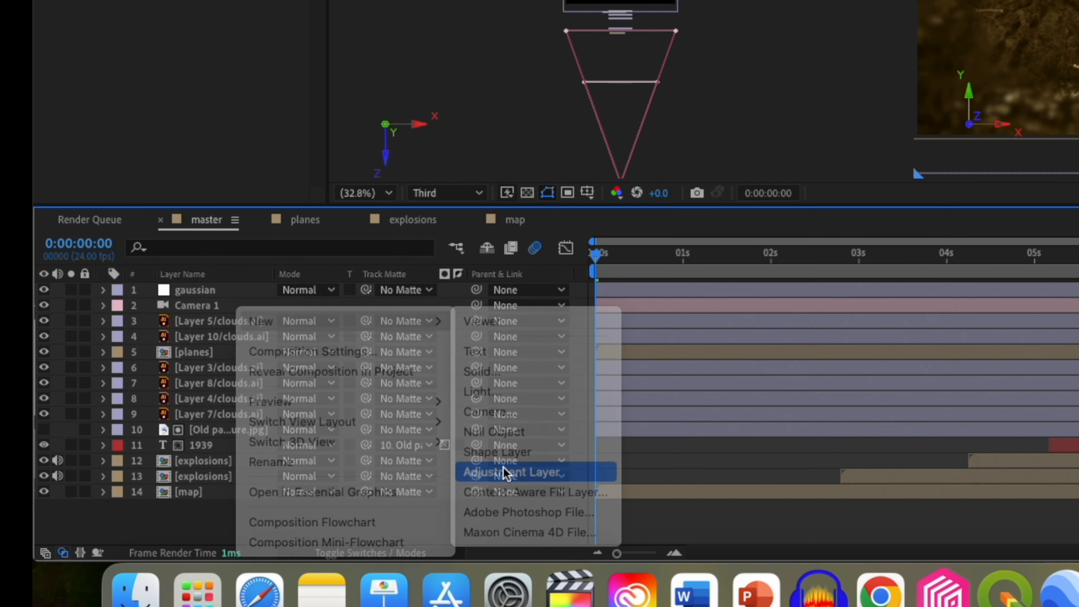
pyautogui.press('Return')
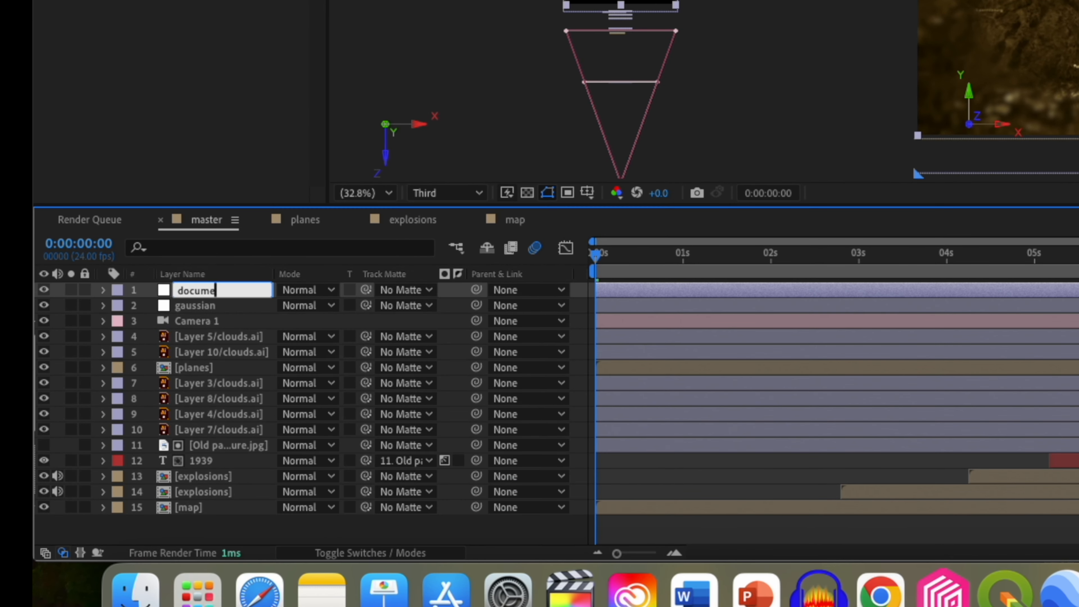
pyautogui.write('documentary')
pyautogui.press('Return')
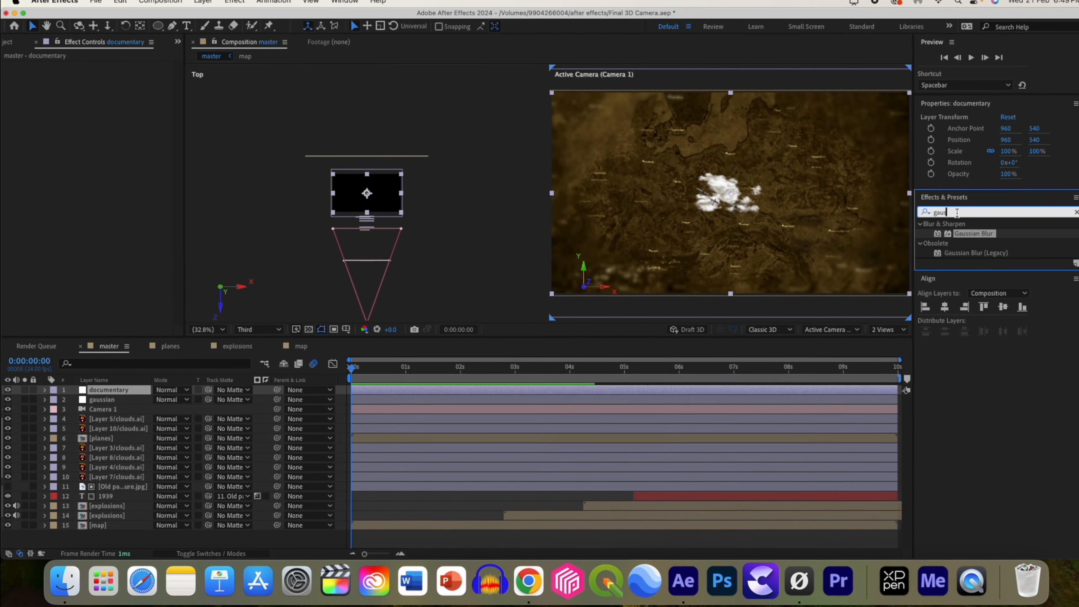
# Find the VHS presets in the effects library and apply VHS LINE 1 to the documentary layer
pyautogui.write('vhs')
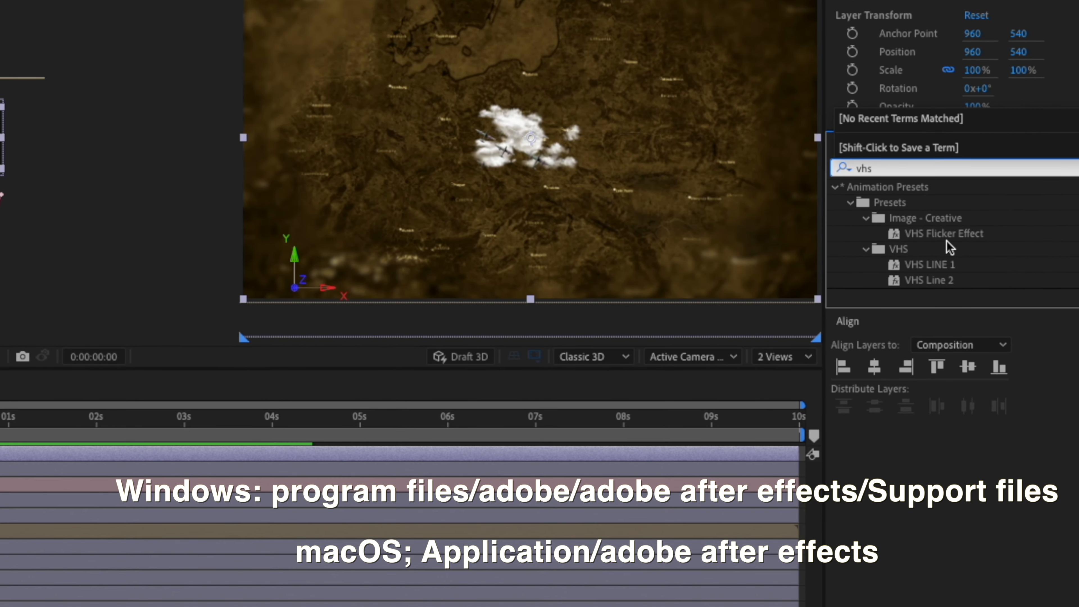
pyautogui.click(930, 265)
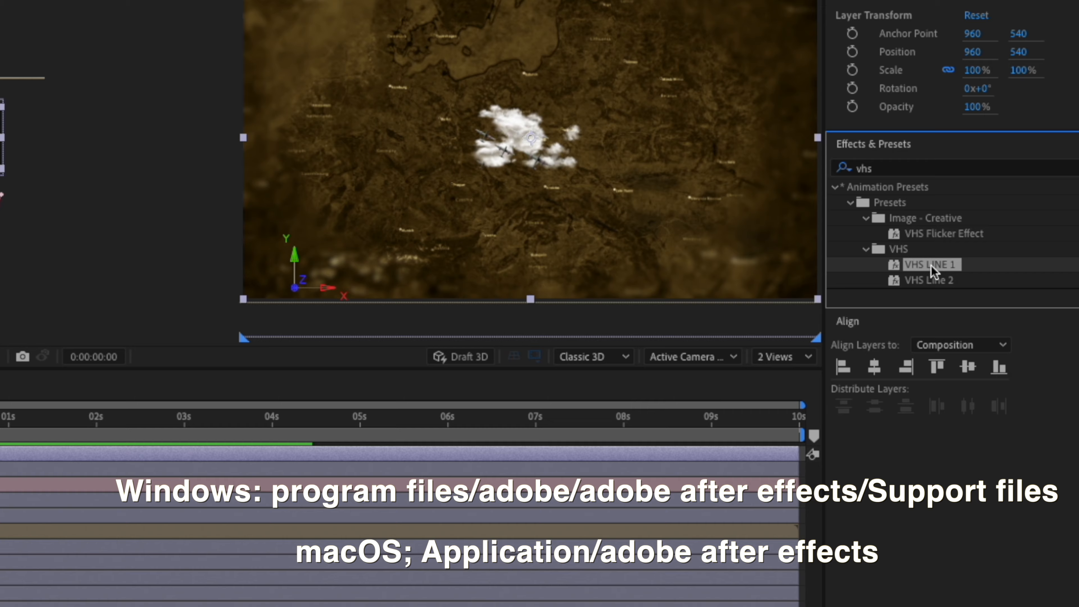
pyautogui.moveTo(925, 269); pyautogui.dragTo(514, 462)
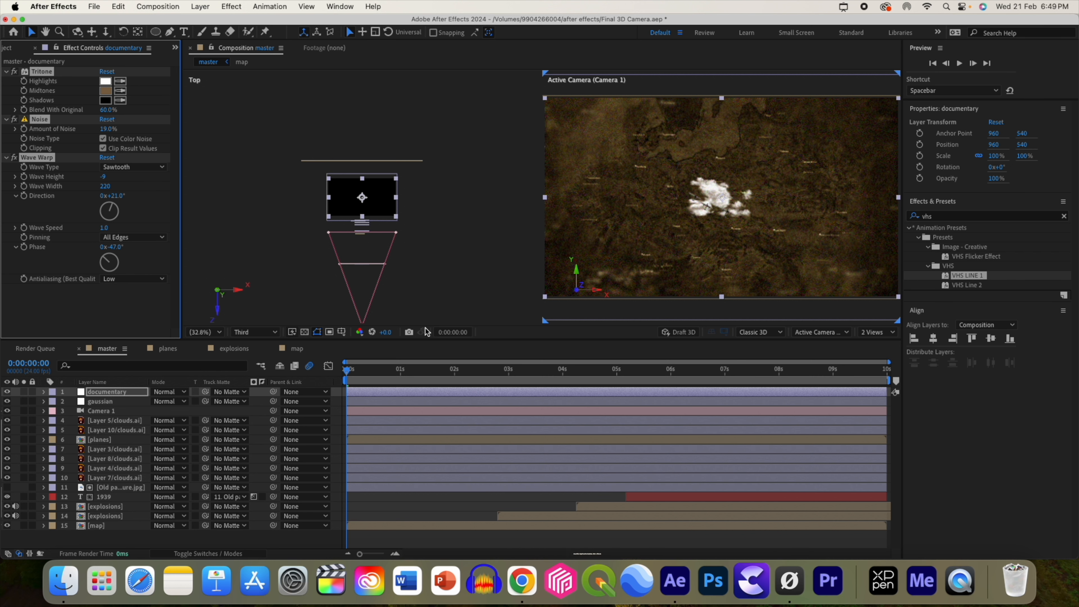
# Add a third adjustment layer above the documentary layer and name it "posterise time"
pyautogui.click(114, 395)
pyautogui.rightClick(132, 540)
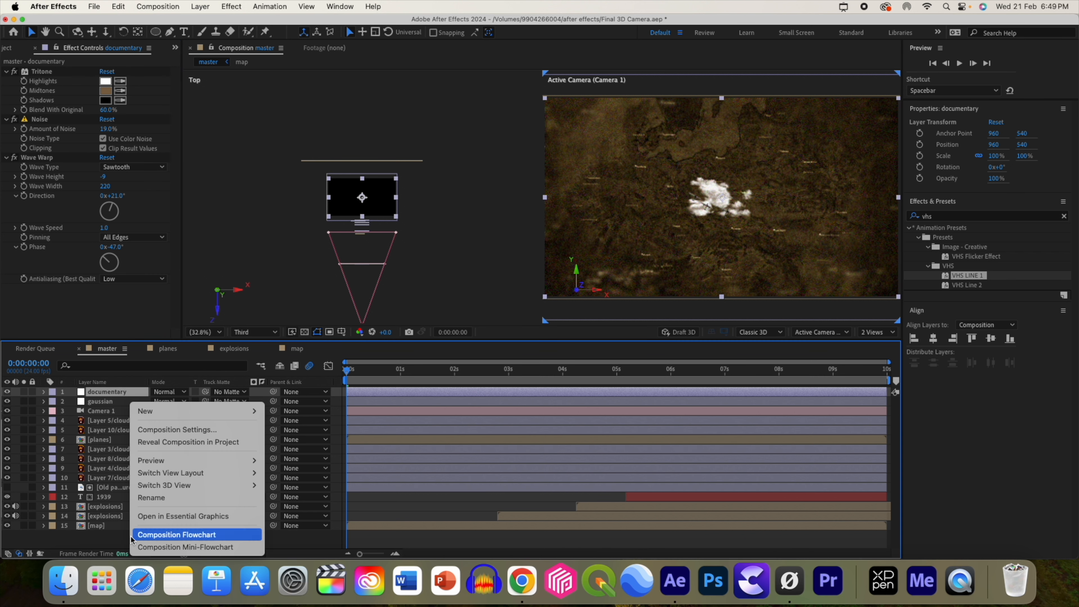
pyautogui.moveTo(178, 411)
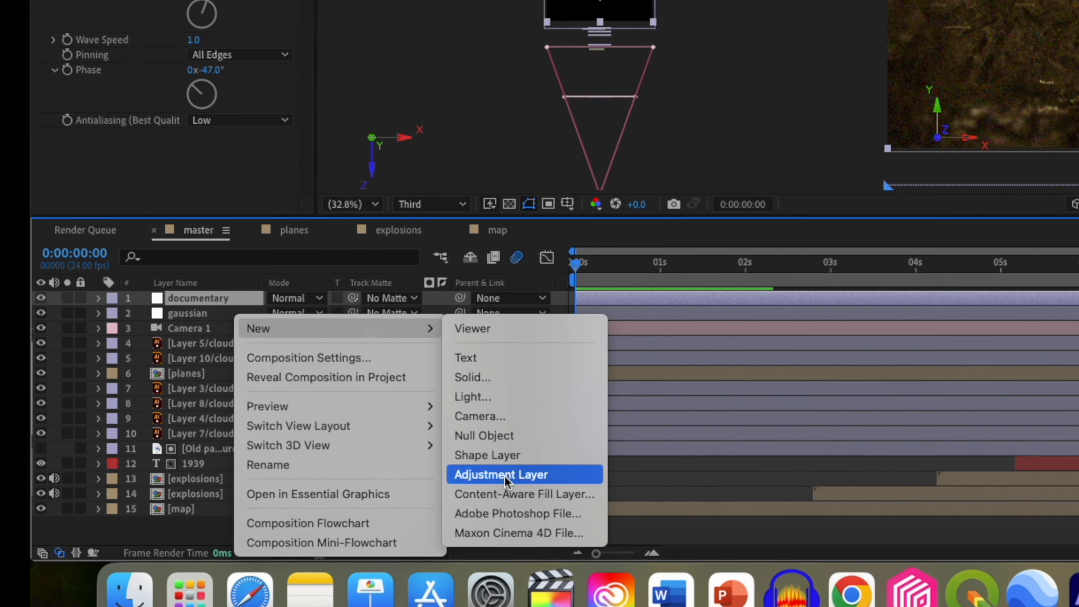
pyautogui.click(504, 476)
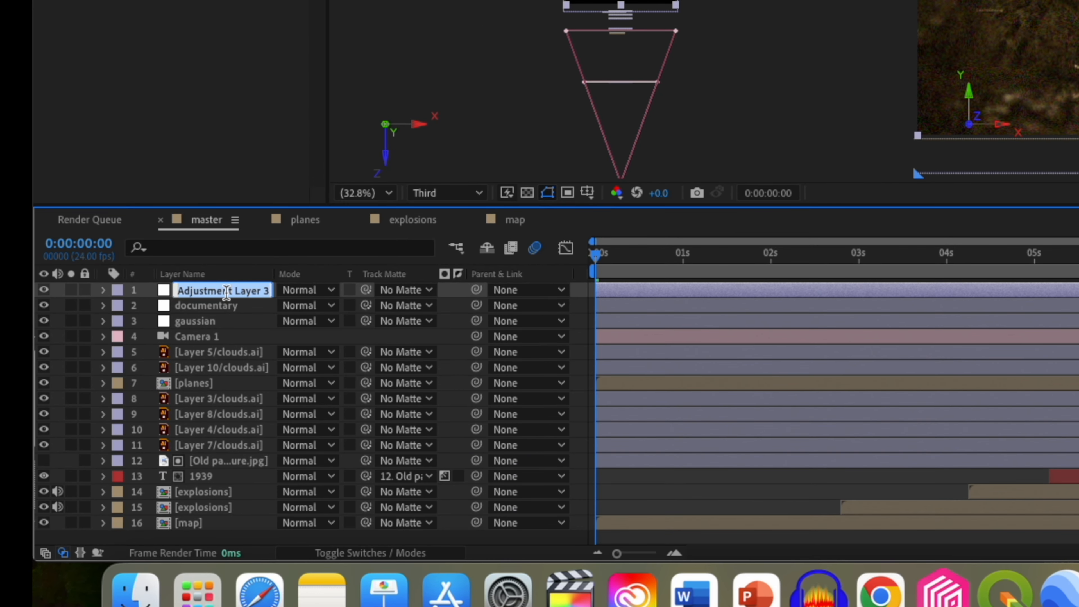
pyautogui.write('posterise time')
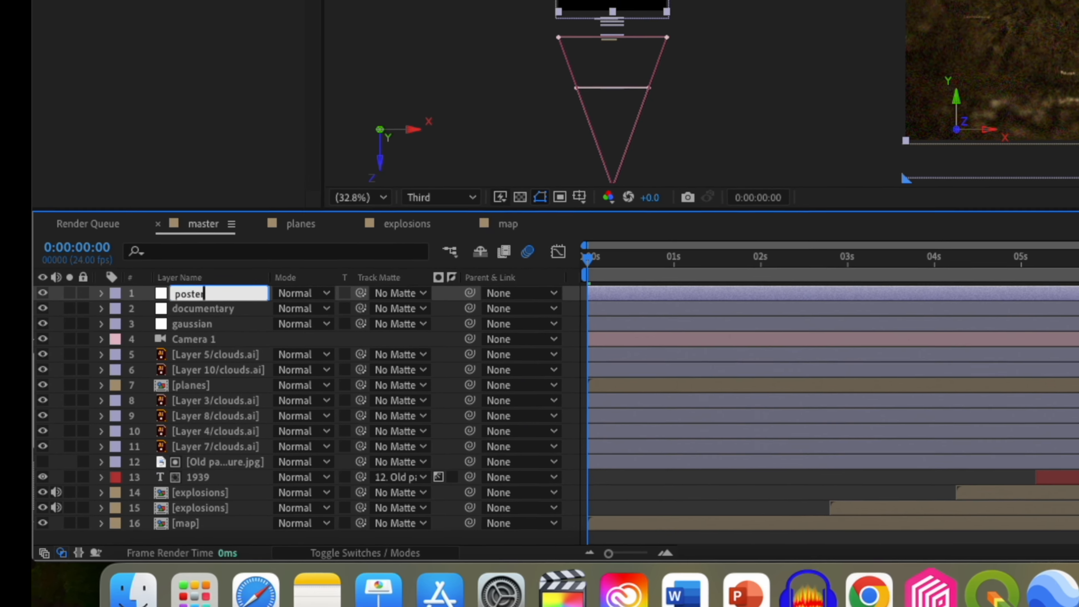
pyautogui.press('Return')
# Search the effects library for "post", apply Posterize Time to the posterise time layer and open its frame rate for editing
pyautogui.click(940, 216)
pyautogui.write('vhs')
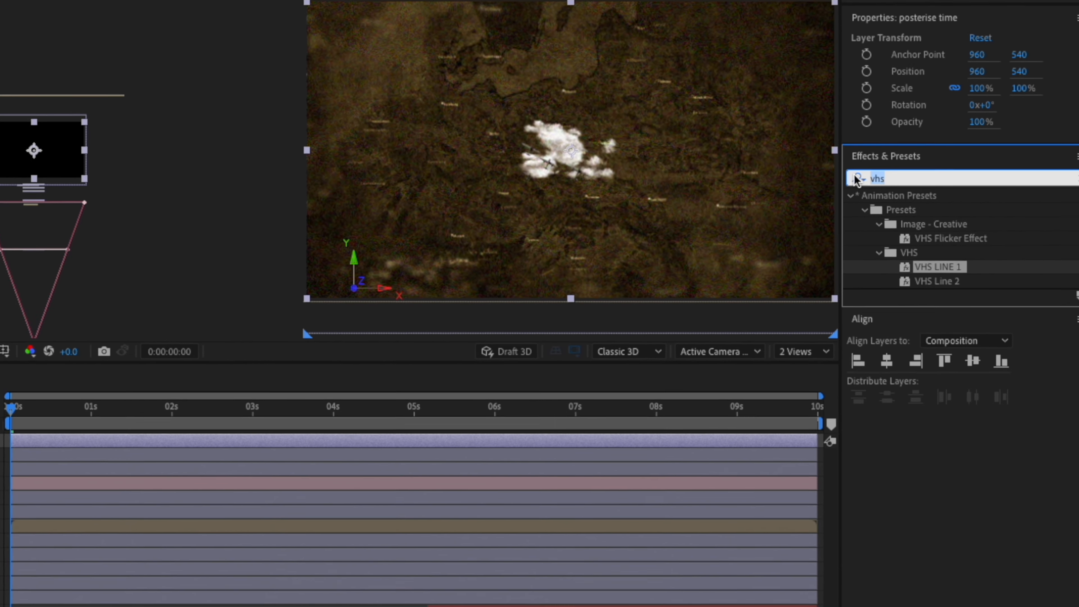
pyautogui.press('BackSpace')
pyautogui.press('BackSpace')
pyautogui.press('BackSpace')
pyautogui.write('post')
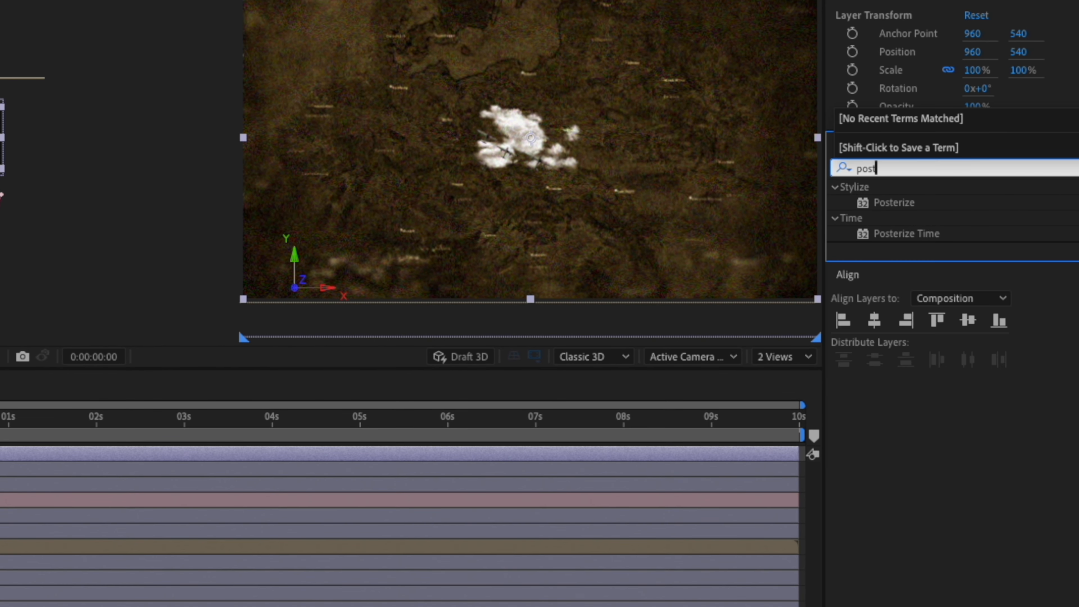
pyautogui.moveTo(906, 234); pyautogui.dragTo(598, 452)
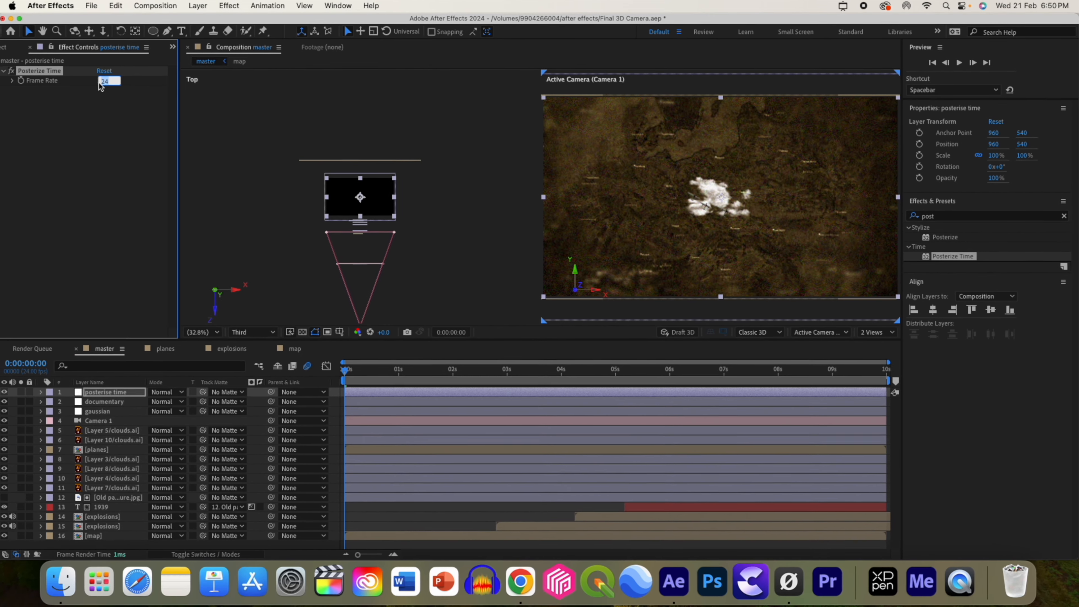
pyautogui.click(108, 84)
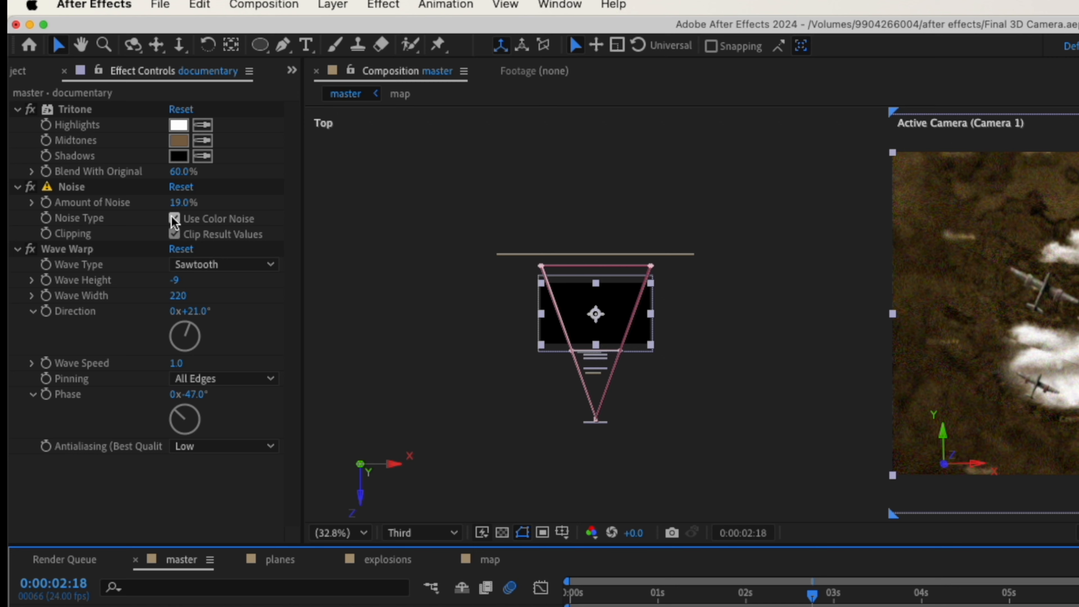
# On the documentary layer, set the Noise amount to 5% and the Wave Warp wave type to Smooth Noise
pyautogui.click(179, 203)
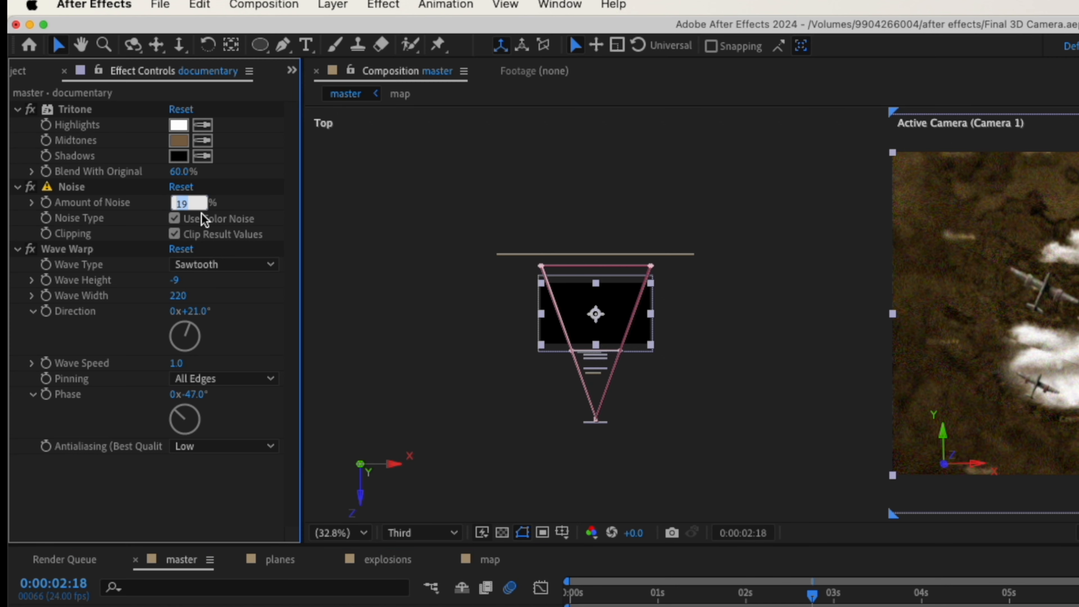
pyautogui.write('5')
pyautogui.press('Return')
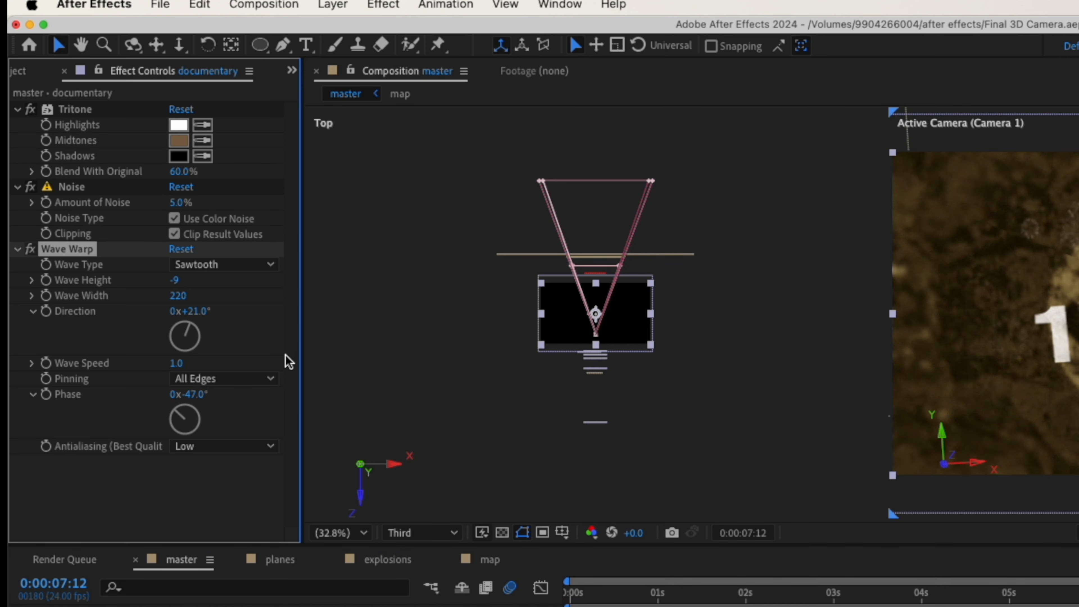
pyautogui.click(214, 265)
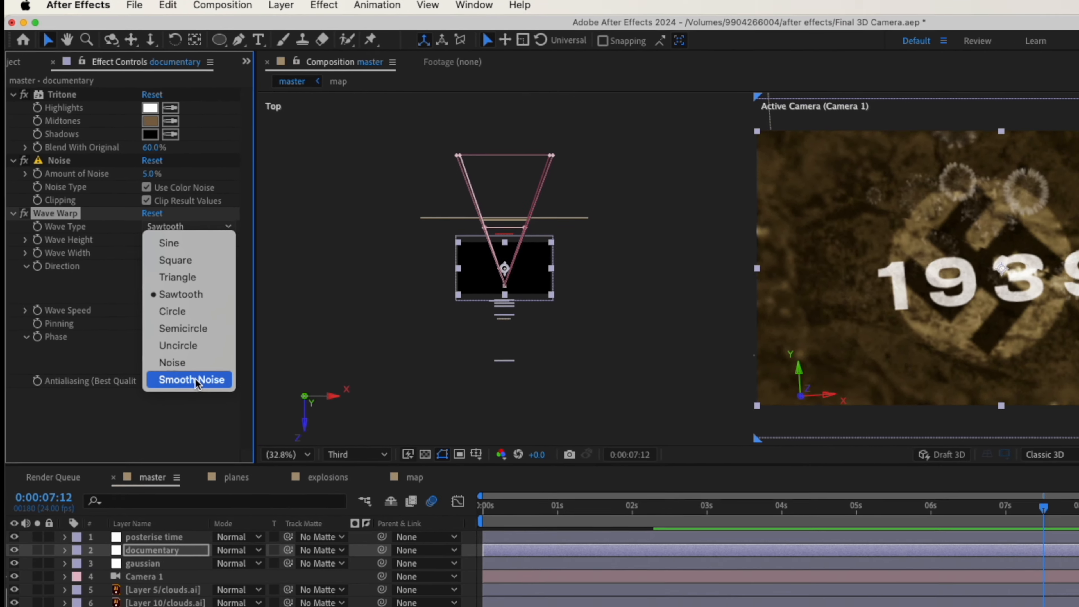
pyautogui.click(231, 442)
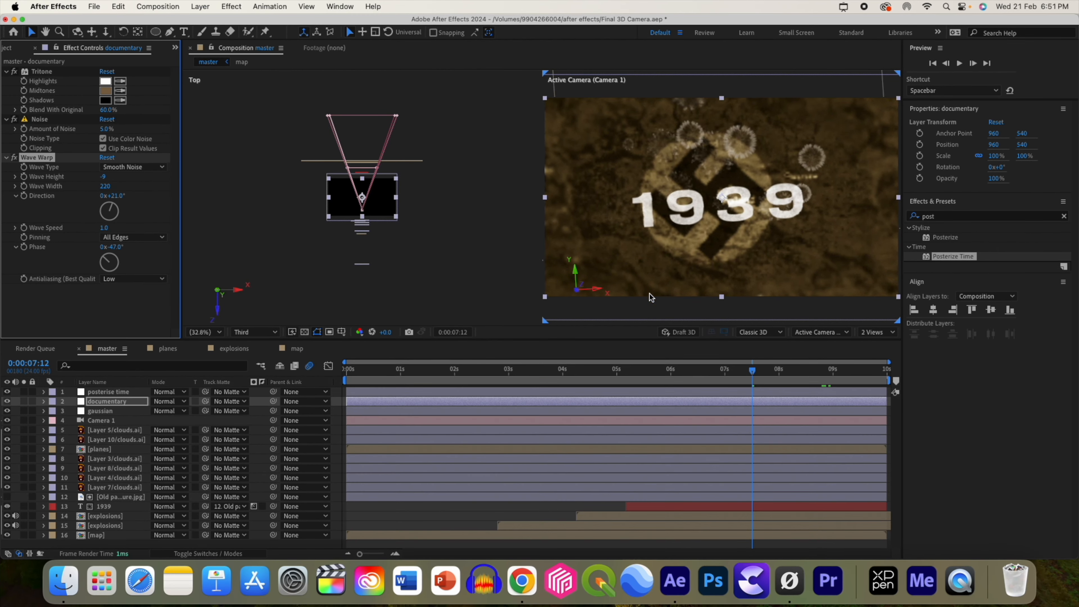
# Preview the master composition's animation and switch the viewer to a single active camera view
pyautogui.press('space')
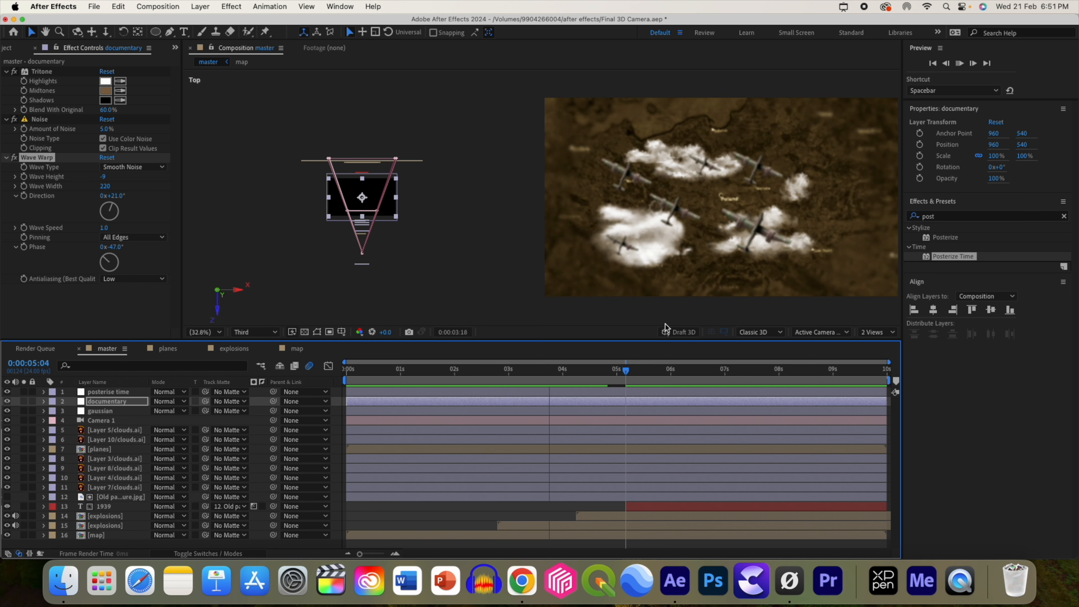
pyautogui.click(877, 332)
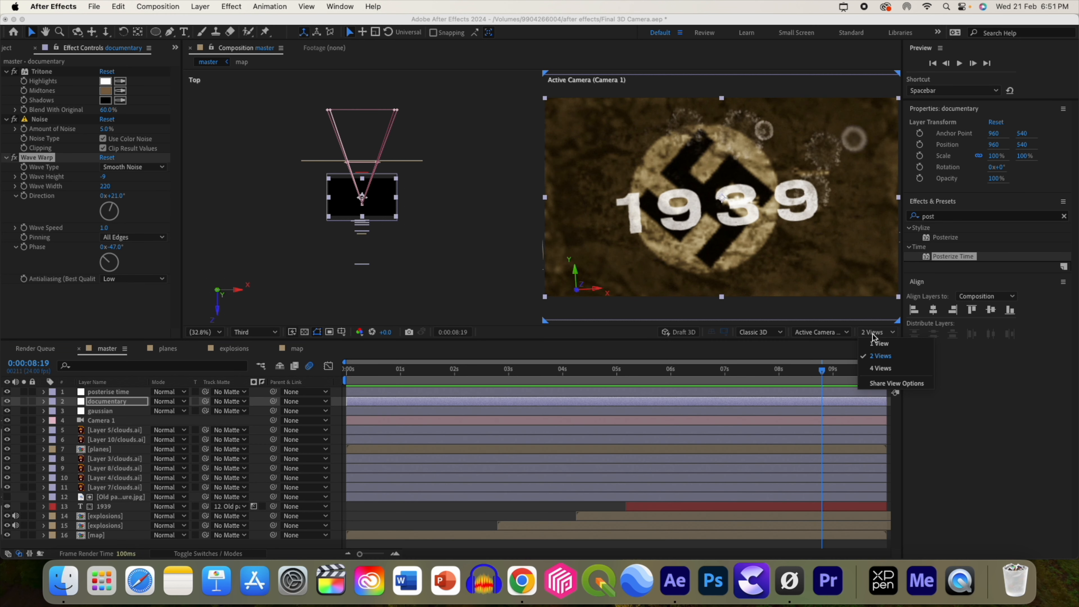
pyautogui.click(877, 343)
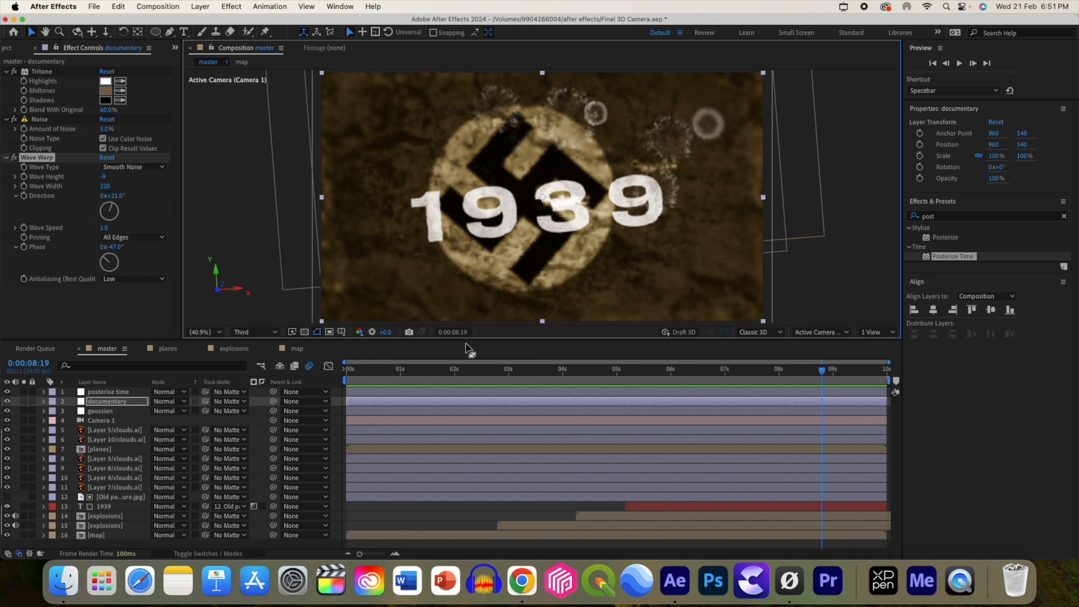
pyautogui.click(368, 378)
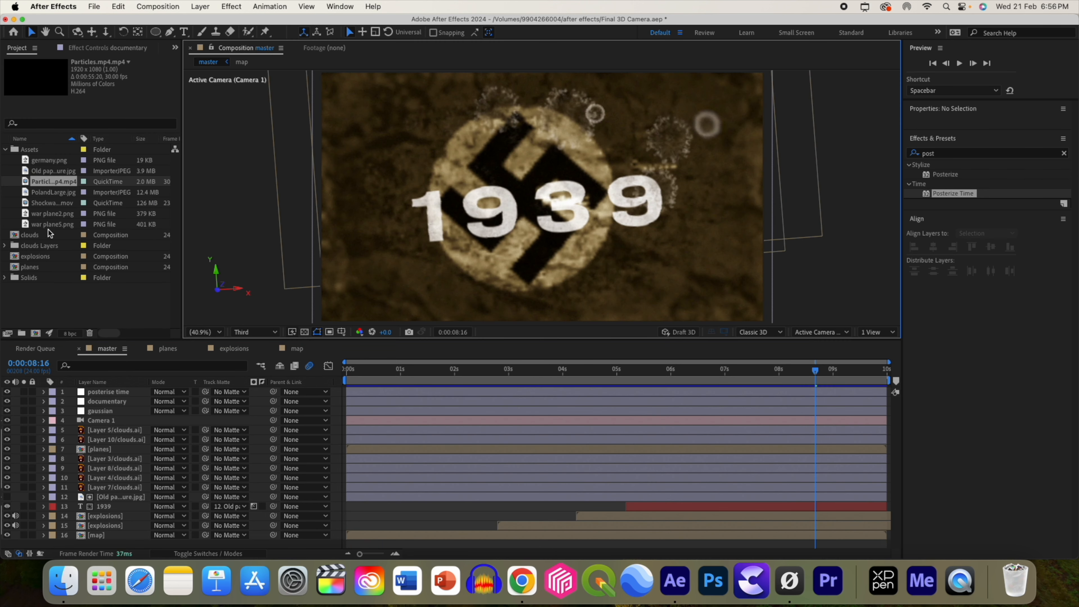
# Add the Particles.mp4.mp4 footage to the master composition directly below the 1939 text layer
pyautogui.moveTo(38, 186); pyautogui.dragTo(45, 192)
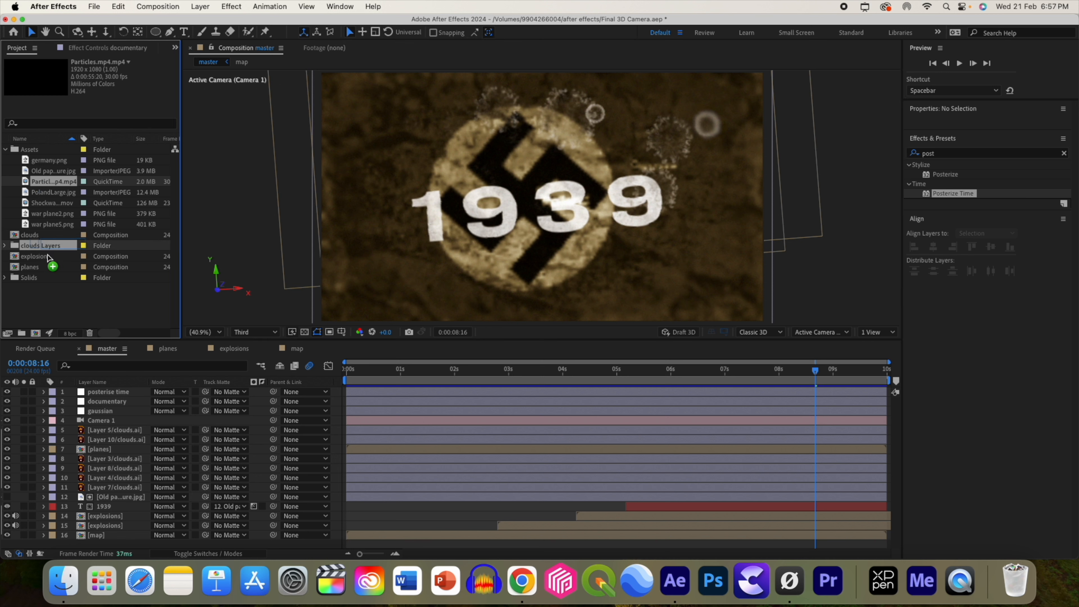
pyautogui.moveTo(93, 482); pyautogui.dragTo(95, 495)
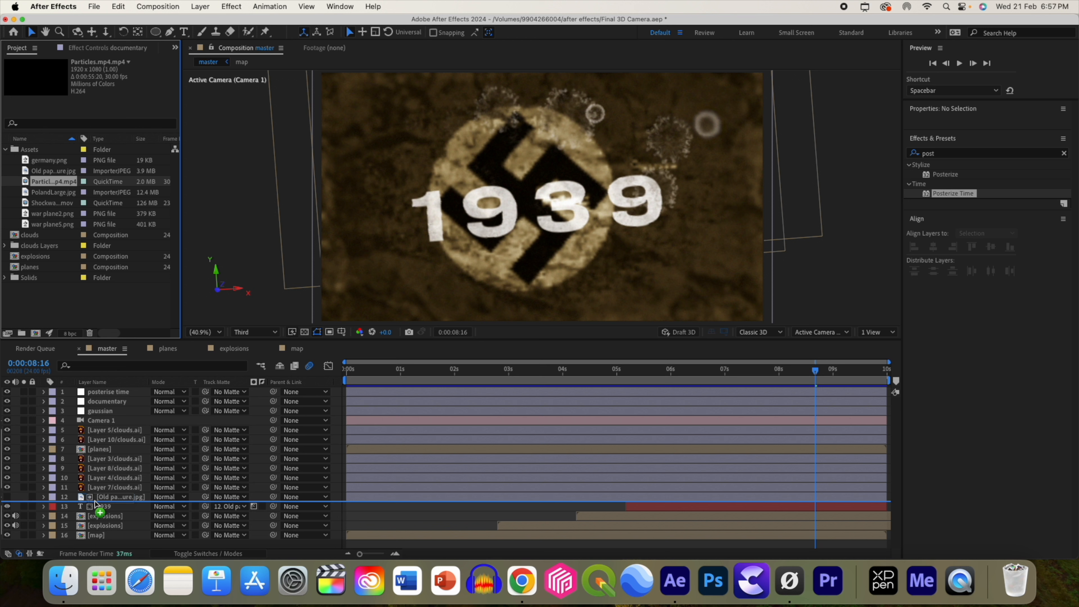
pyautogui.moveTo(96, 503); pyautogui.dragTo(96, 512)
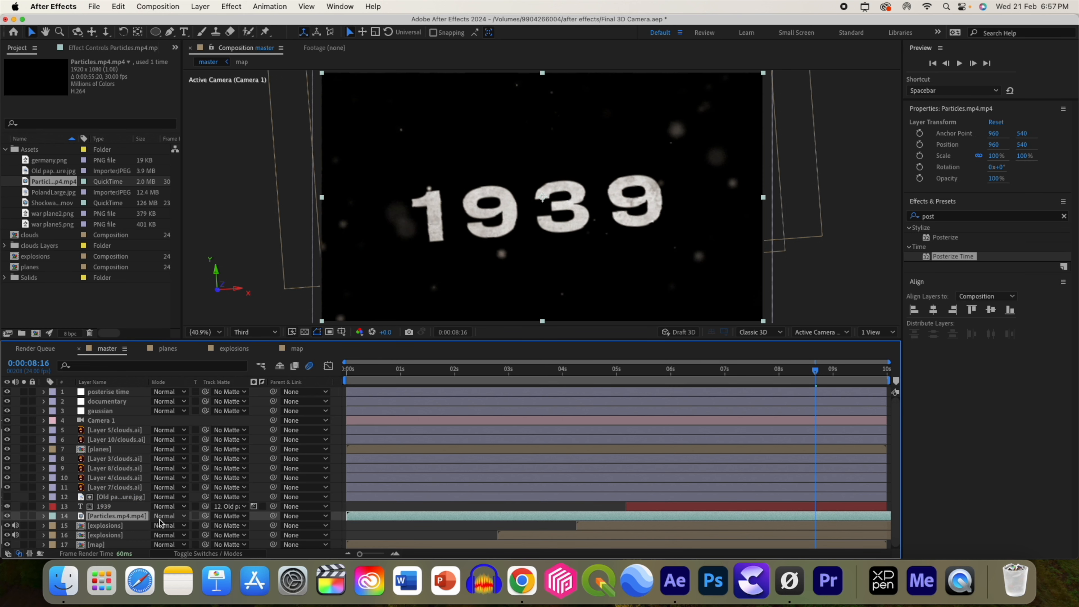
# Make the particles layer 3D and, using the two-view layout, push it back in the Top view to Z position 848
pyautogui.click(221, 554)
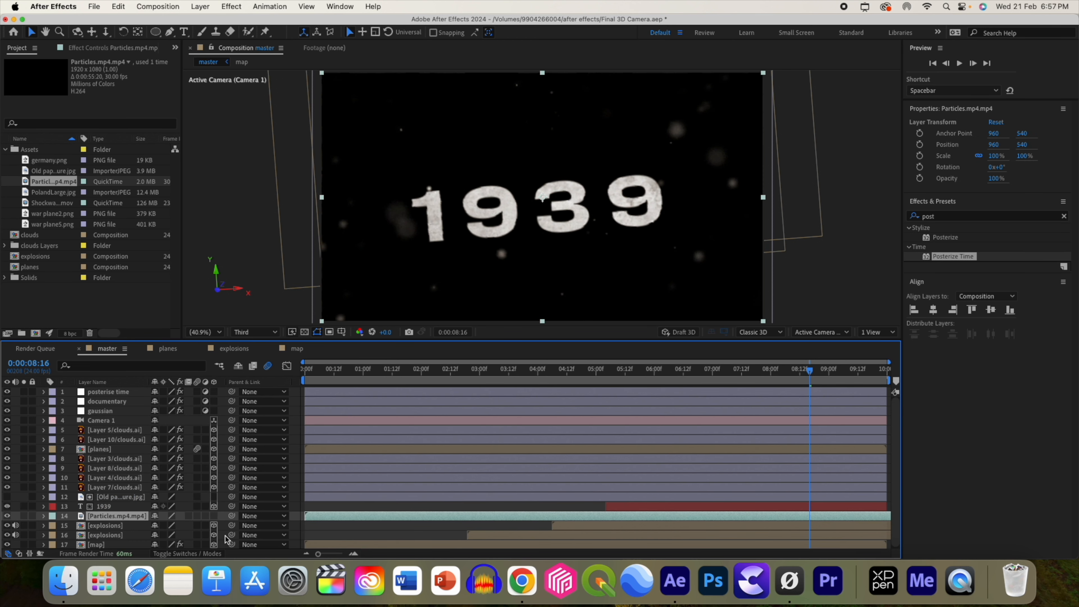
pyautogui.click(214, 516)
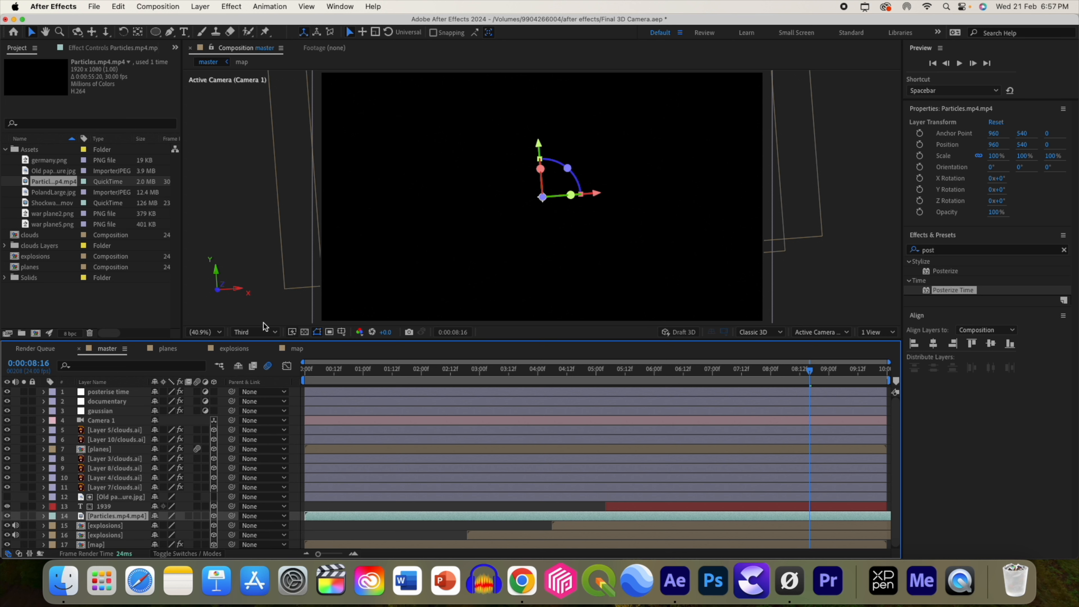
pyautogui.click(879, 336)
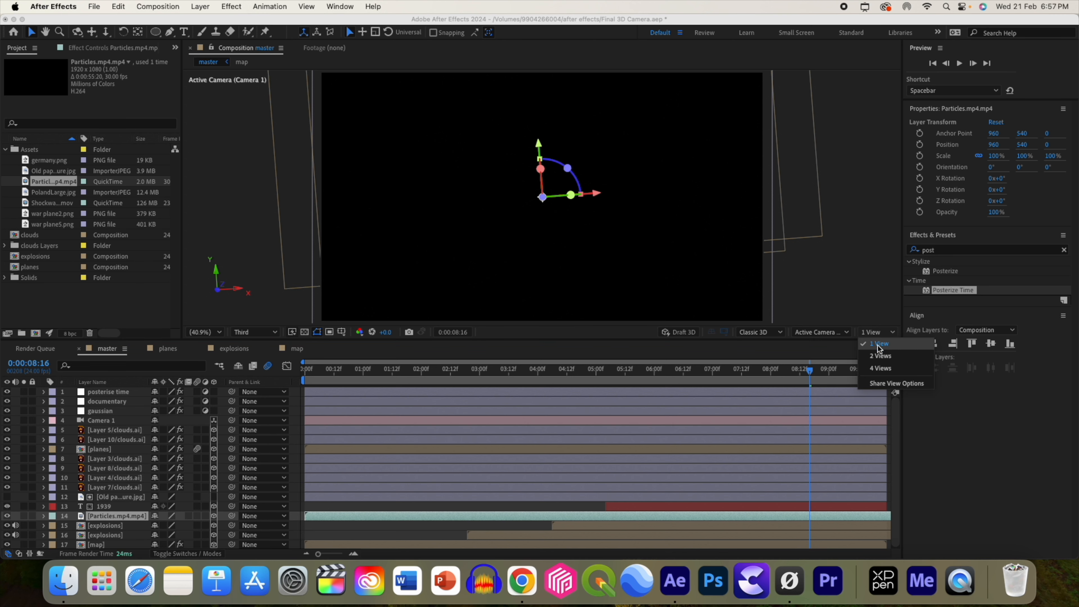
pyautogui.click(882, 356)
pyautogui.moveTo(362, 220); pyautogui.dragTo(361, 191)
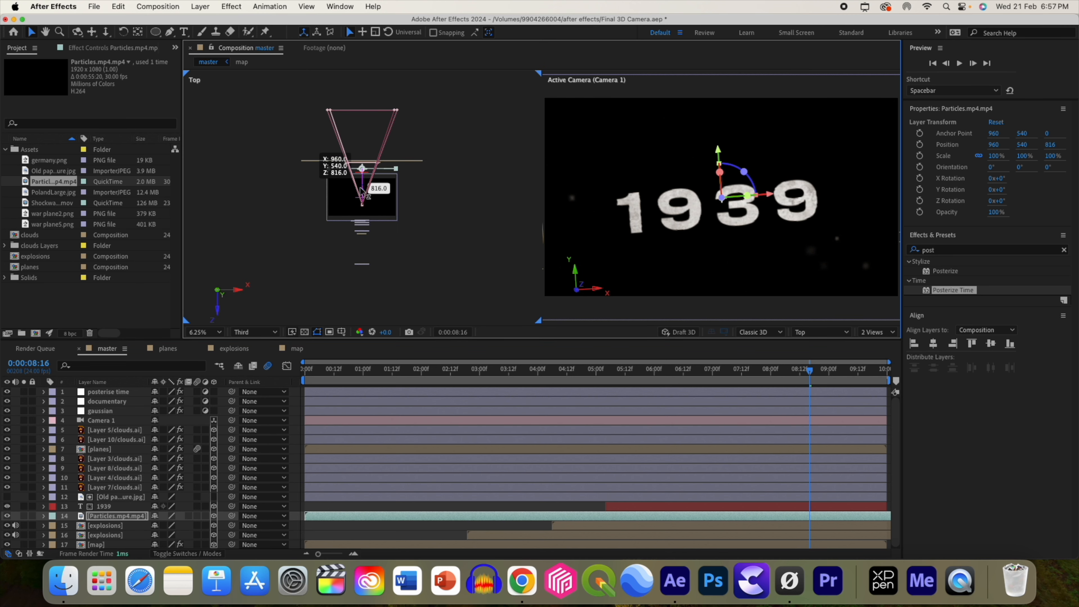
pyautogui.moveTo(361, 192); pyautogui.dragTo(361, 188)
# Set the particles layer's blending mode to Screen and shift its start to about 5 seconds, just before the 1939 layer
pyautogui.click(200, 515)
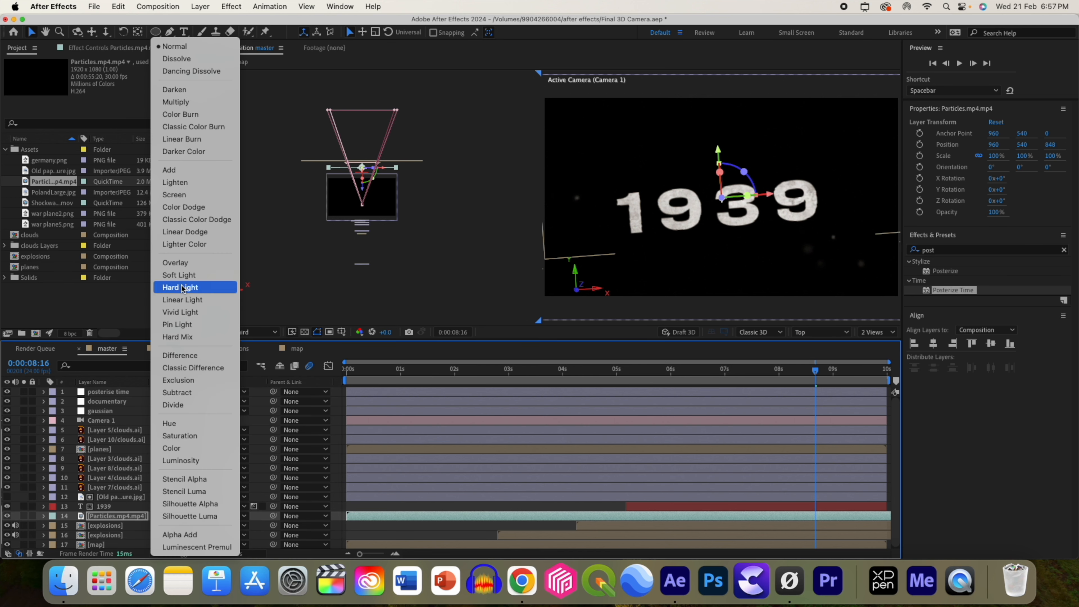
pyautogui.click(186, 195)
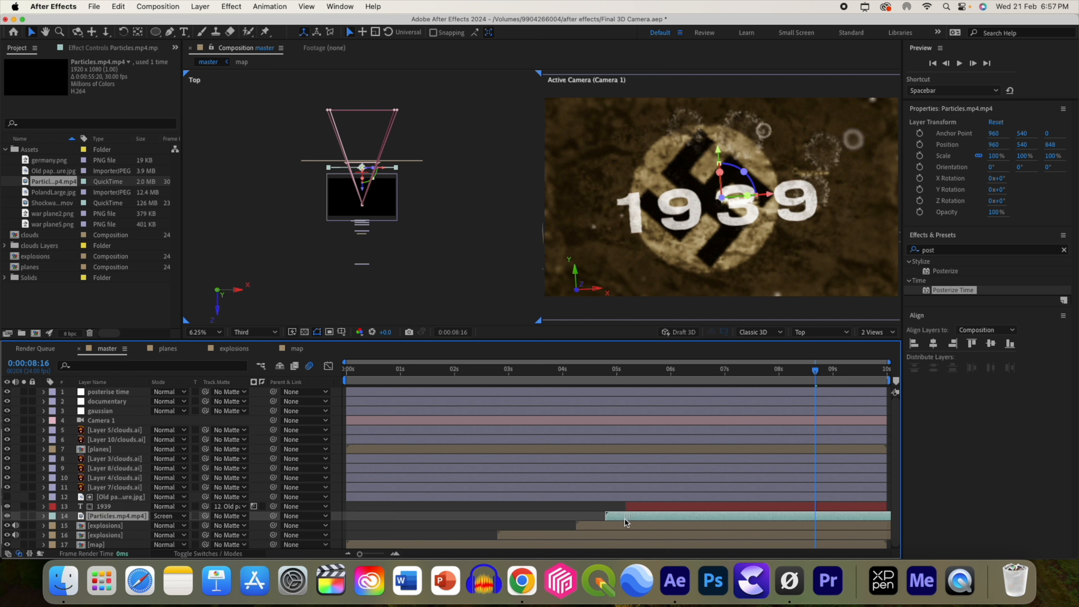
pyautogui.moveTo(634, 520); pyautogui.dragTo(632, 520)
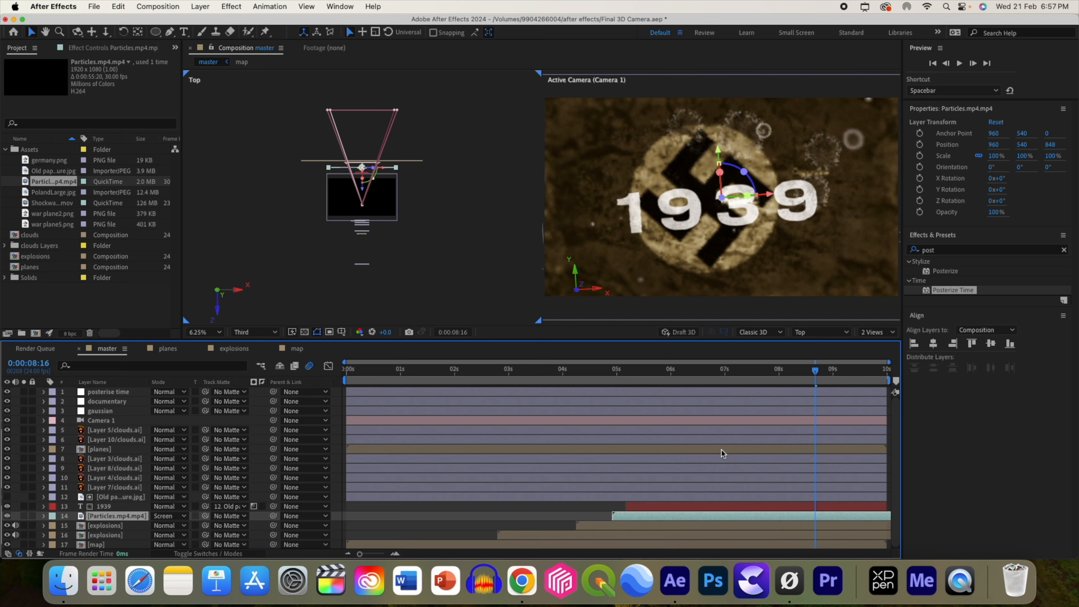